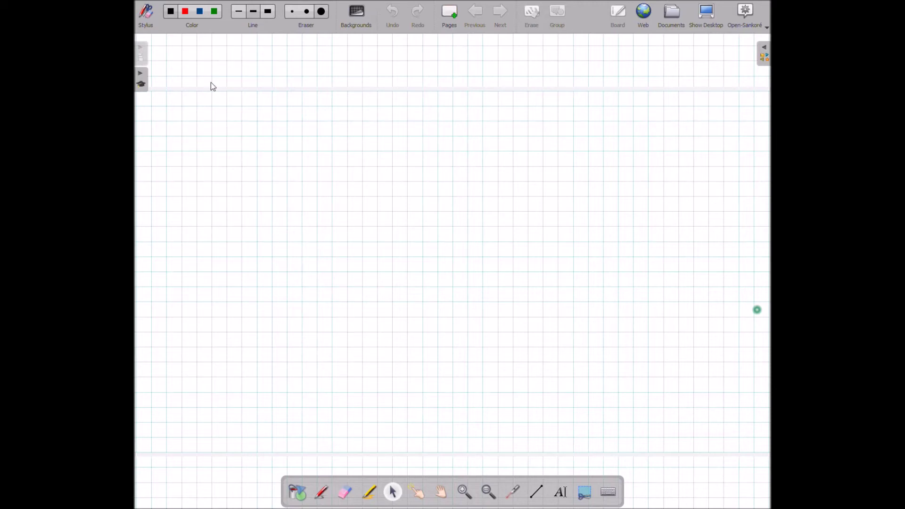
Draw a thin and a thickest-width black pen zigzag on the board.
click(145, 16)
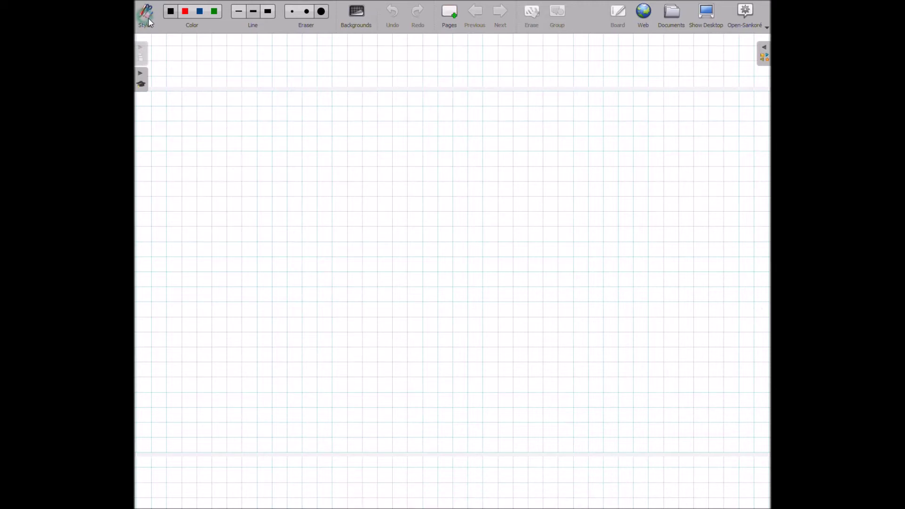
click(145, 21)
click(146, 17)
click(147, 20)
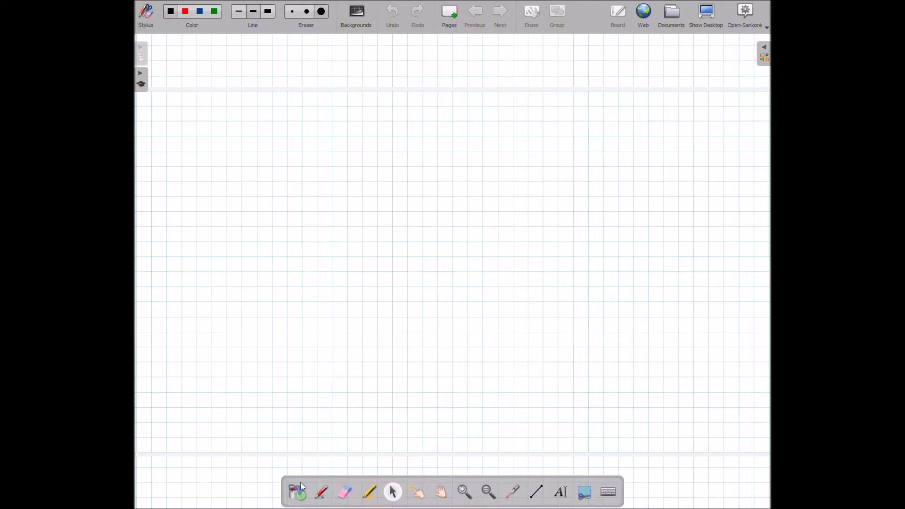
click(297, 492)
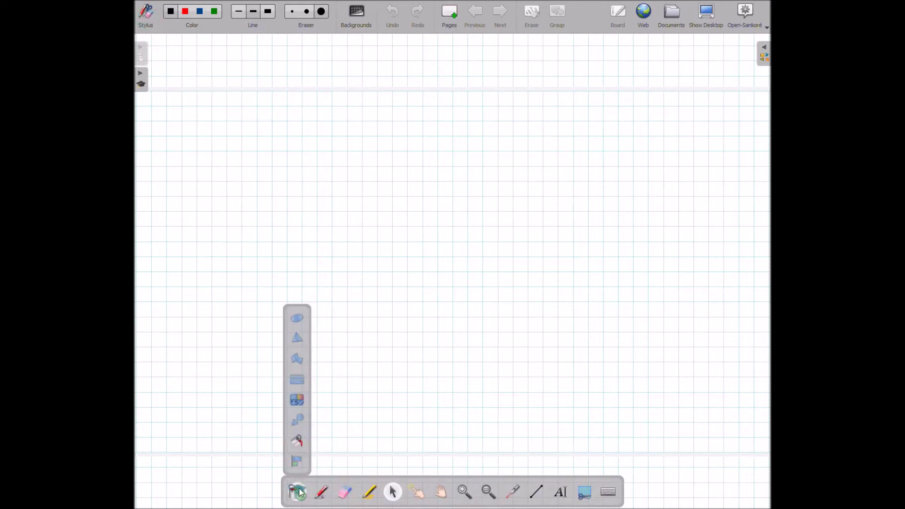
click(322, 493)
drag(342, 284, 394, 324)
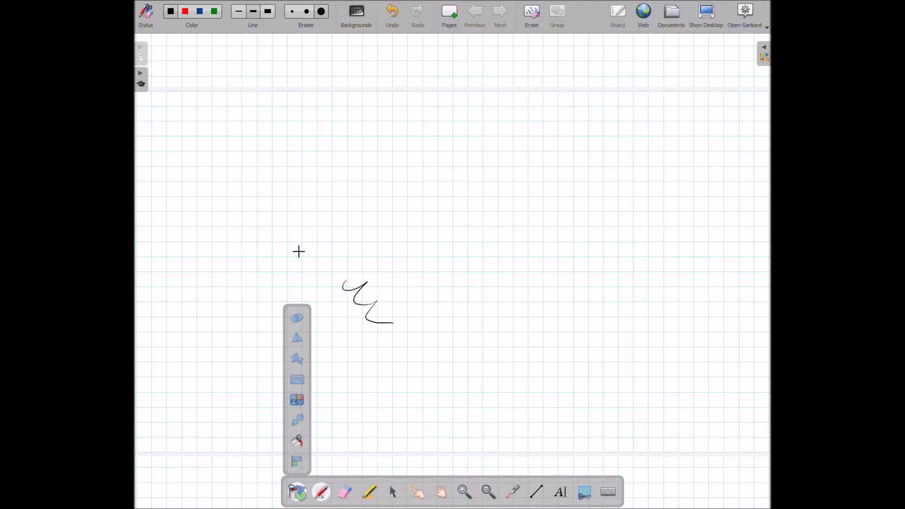
click(268, 12)
mouse_move(357, 178)
mouse_down()
mouse_move(354, 184)
mouse_move(410, 231)
mouse_up()
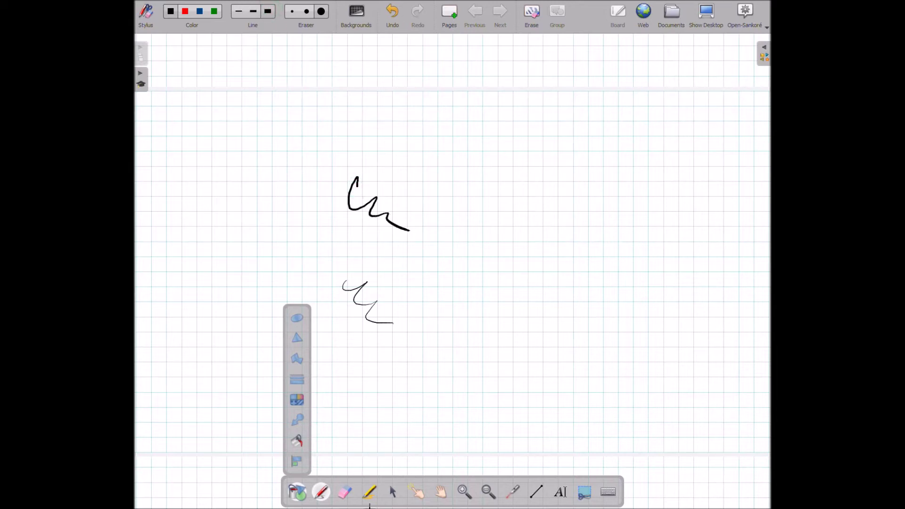
Draw highlighter zigzags in red, blue and green.
click(370, 491)
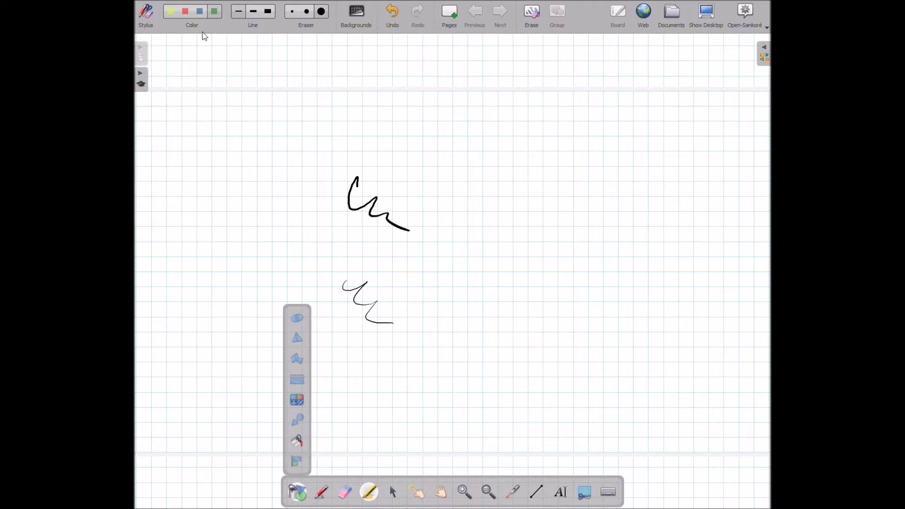
click(186, 11)
mouse_move(254, 127)
mouse_down()
mouse_move(247, 161)
mouse_move(288, 205)
mouse_up()
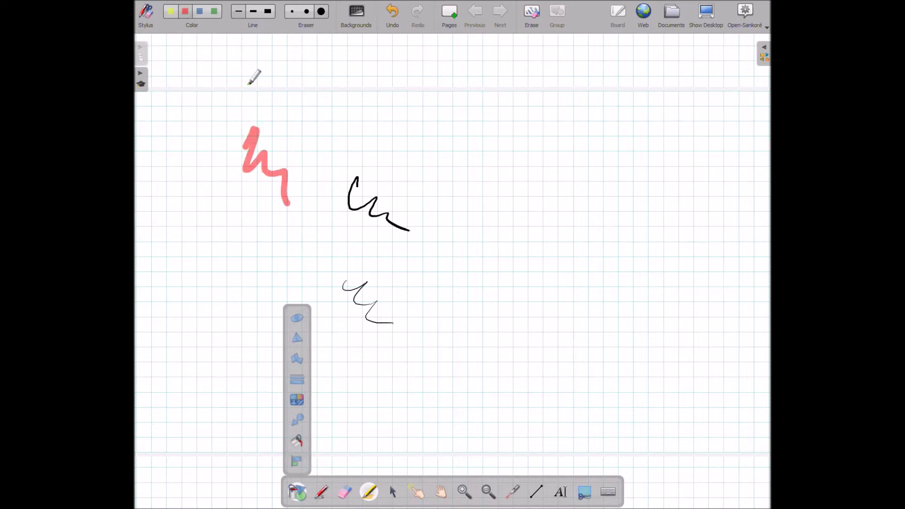
click(200, 11)
drag(287, 104, 308, 132)
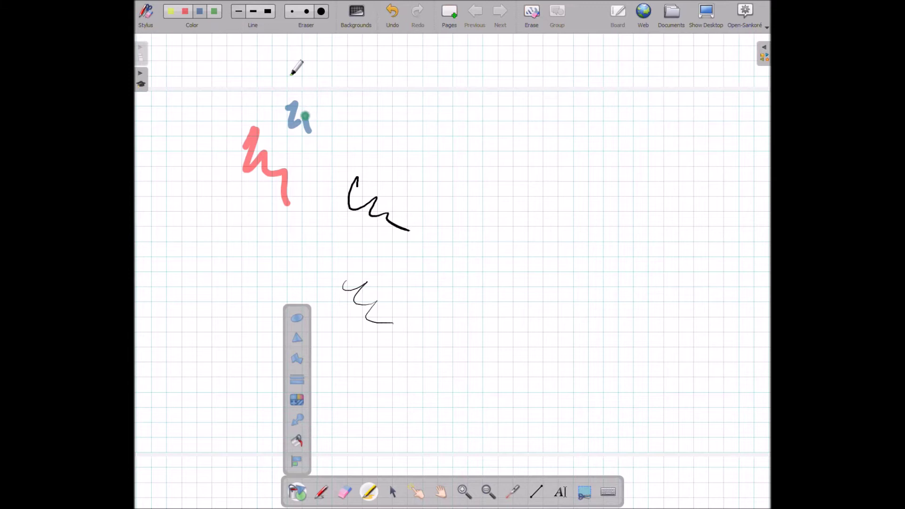
click(214, 11)
drag(341, 100, 349, 126)
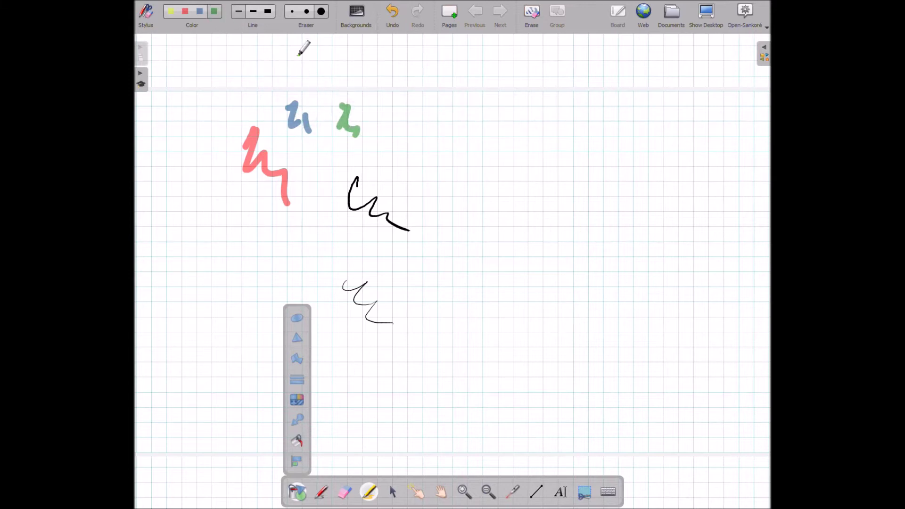
Add wider green highlighter strokes, then wipe all scribbles with the large eraser.
click(254, 11)
drag(280, 47, 477, 94)
drag(438, 168, 465, 212)
click(321, 11)
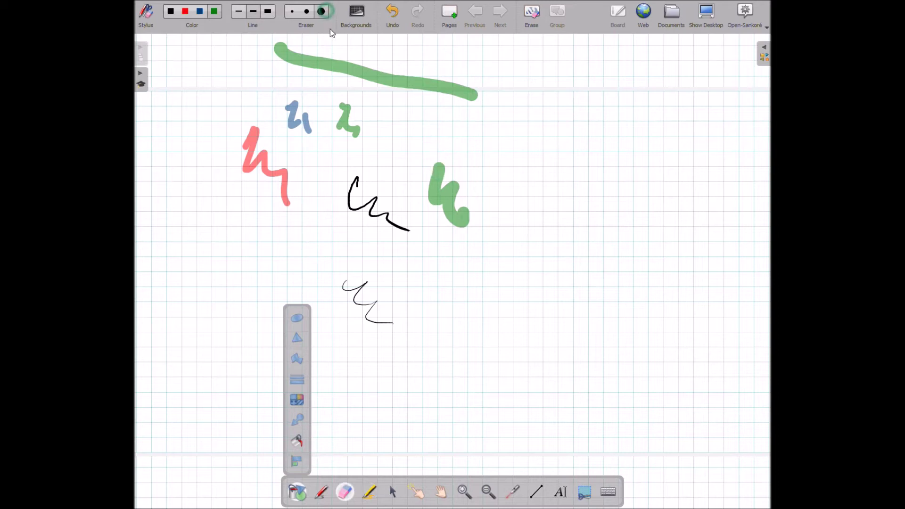
mouse_move(368, 159)
mouse_down()
mouse_move(335, 126)
mouse_move(390, 175)
mouse_move(355, 233)
mouse_move(396, 240)
mouse_move(253, 32)
mouse_up()
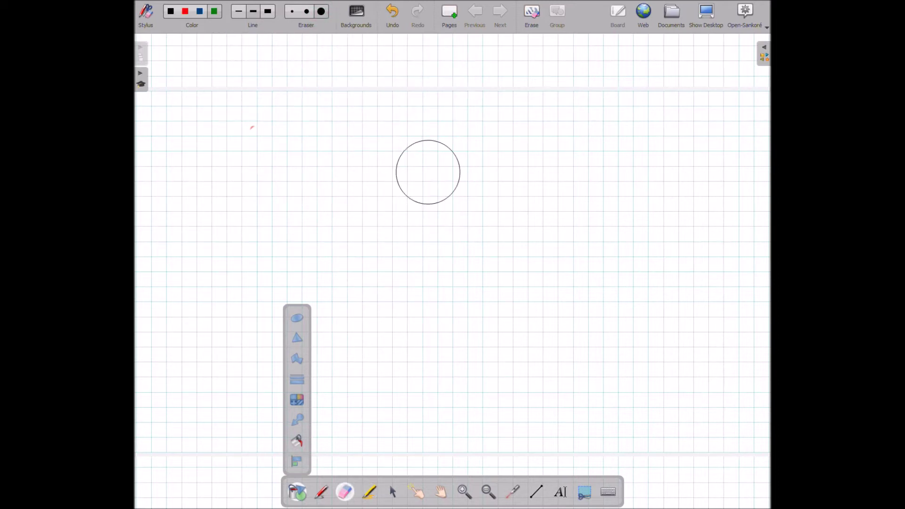
Try the dark grid and white grid backgrounds, keep plain white, and add a blank page.
click(370, 15)
click(545, 155)
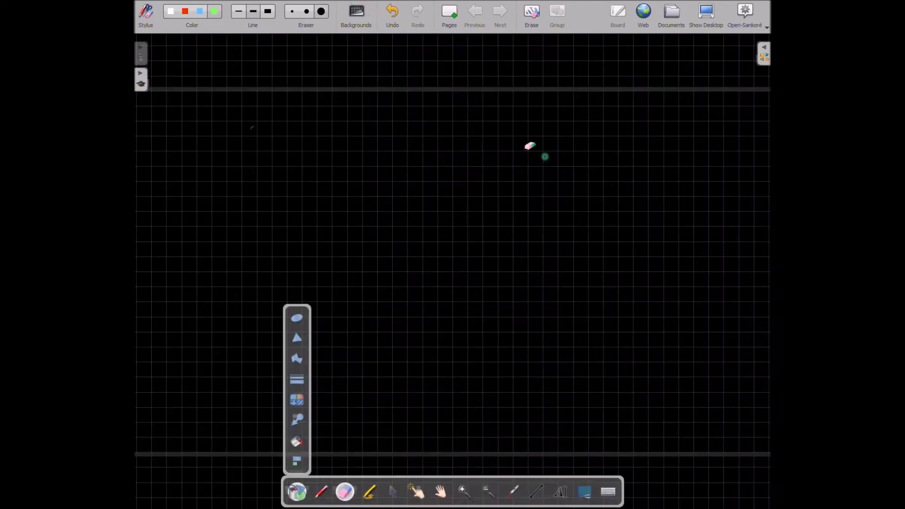
click(365, 16)
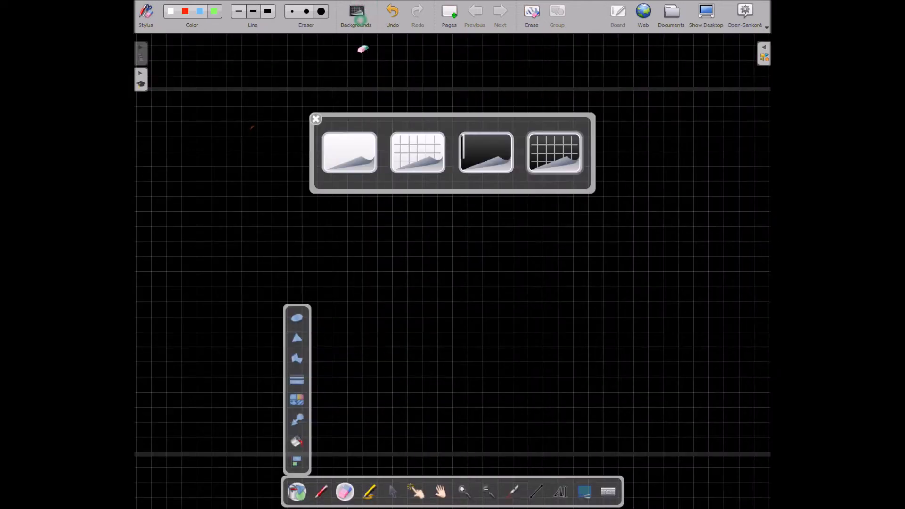
click(418, 157)
click(359, 19)
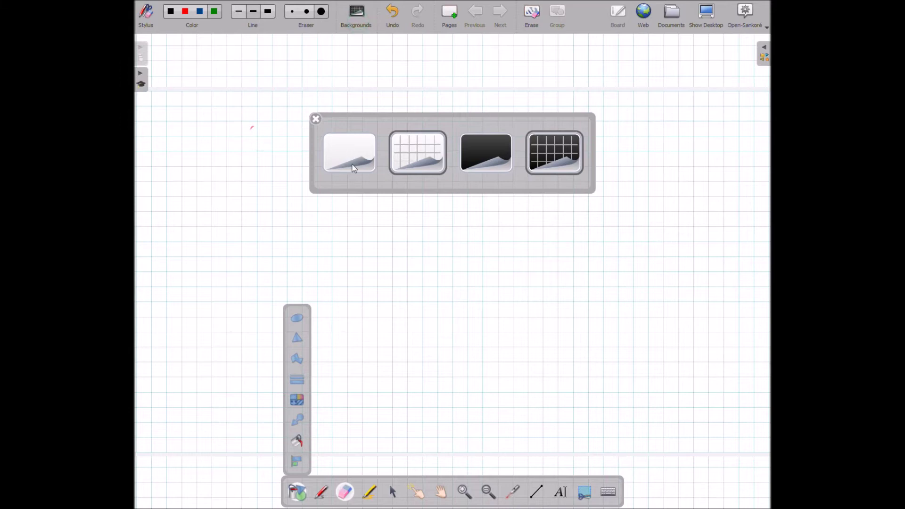
click(353, 157)
click(448, 20)
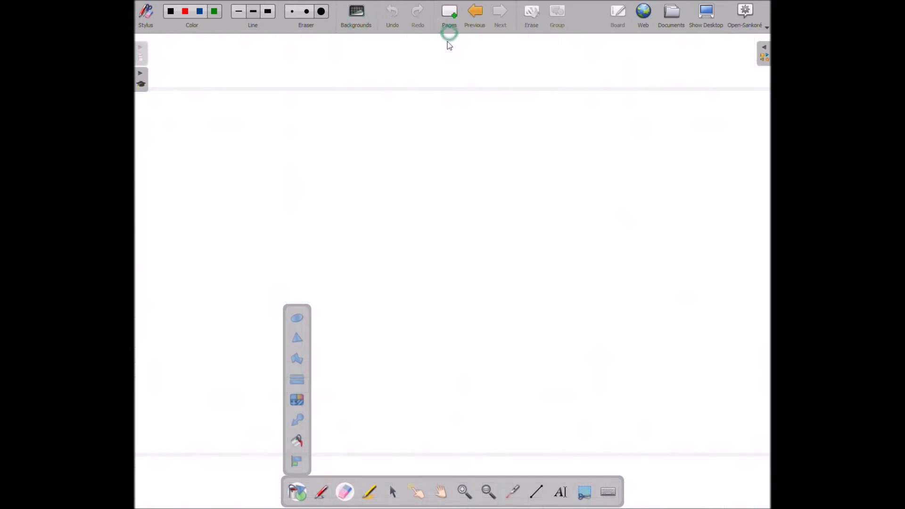
Show page thumbnails and cycle through the highlighter, selector and pen tools.
click(142, 54)
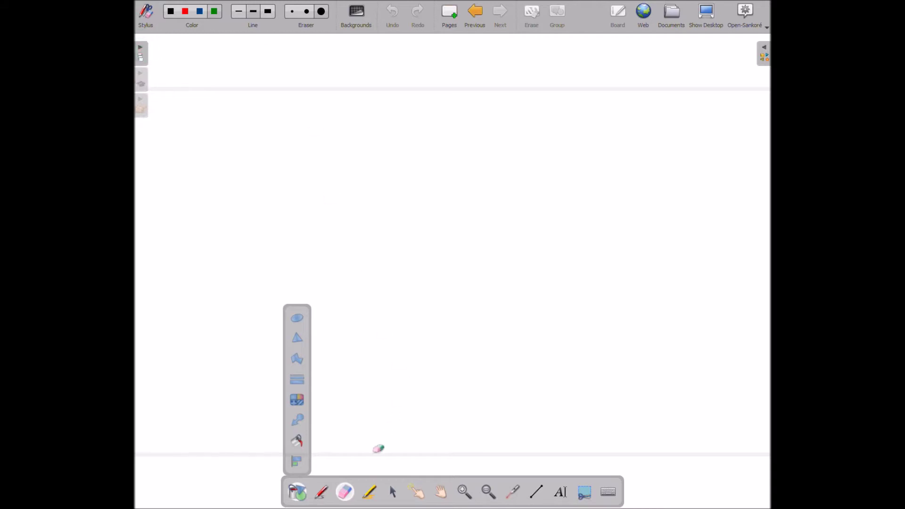
click(370, 492)
click(393, 491)
click(321, 491)
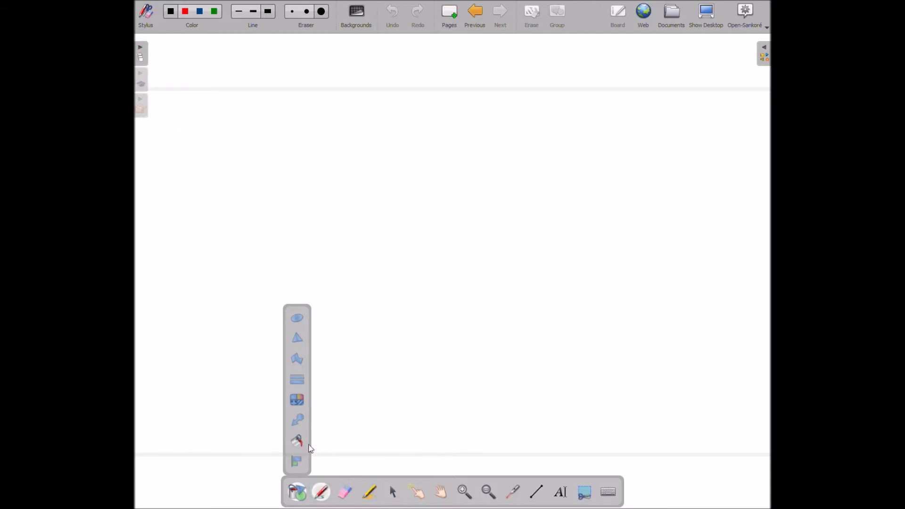
click(393, 492)
Delete the third page, go to the first page, and open the Web browser.
click(141, 48)
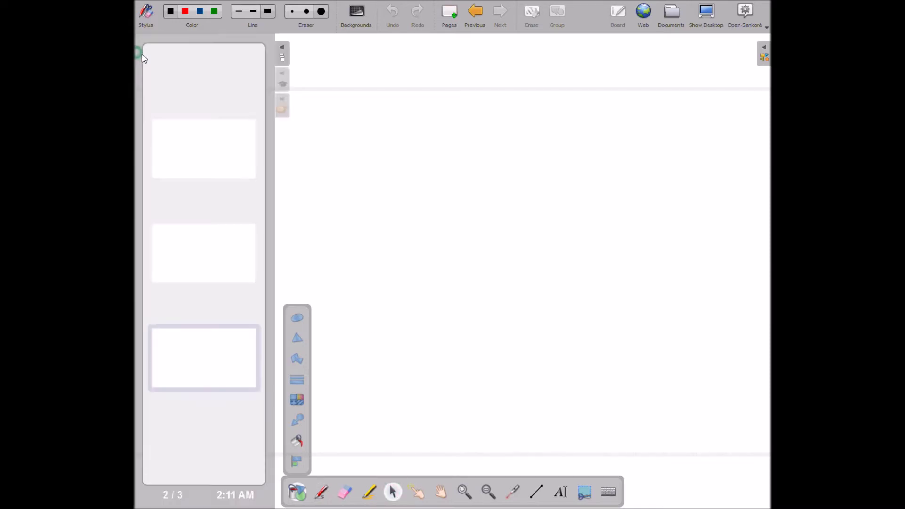
click(224, 147)
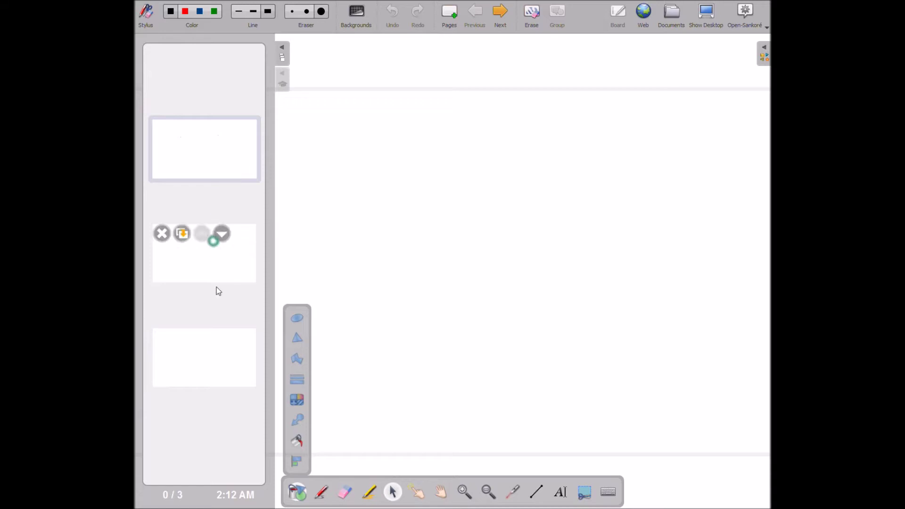
click(210, 353)
click(162, 340)
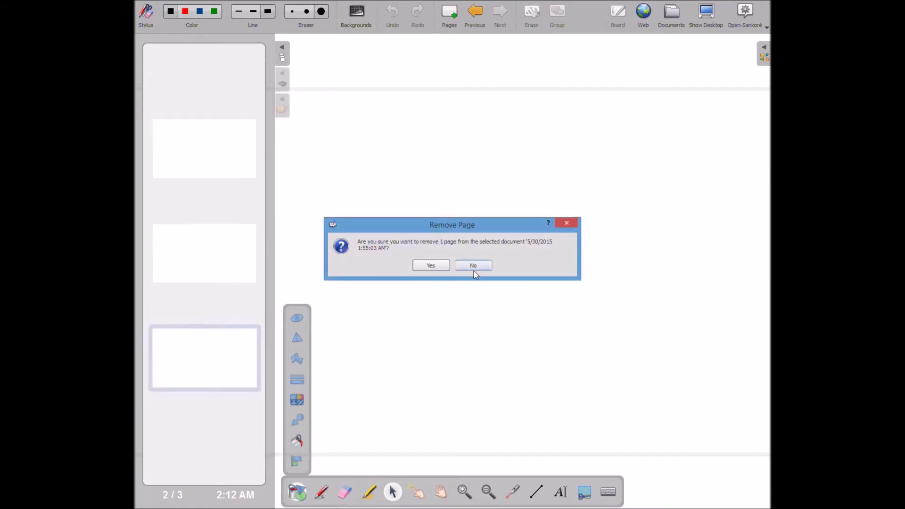
click(429, 266)
click(218, 208)
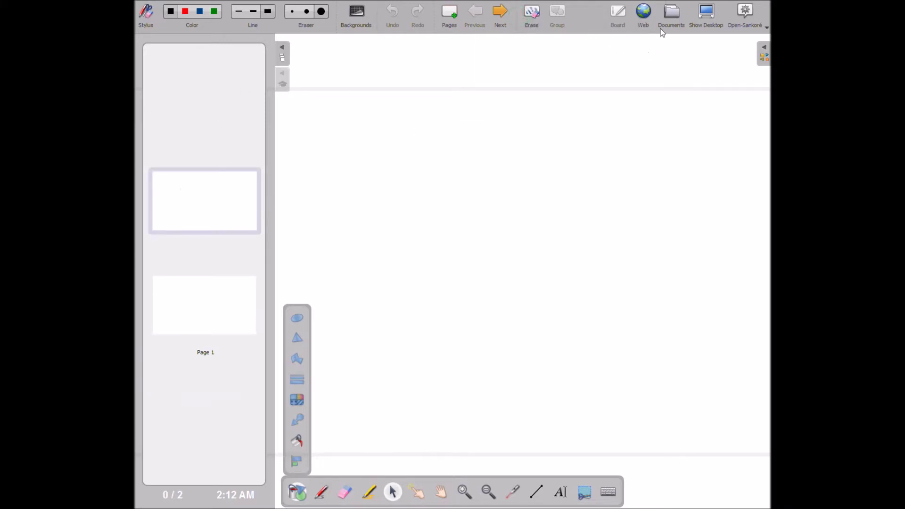
click(644, 11)
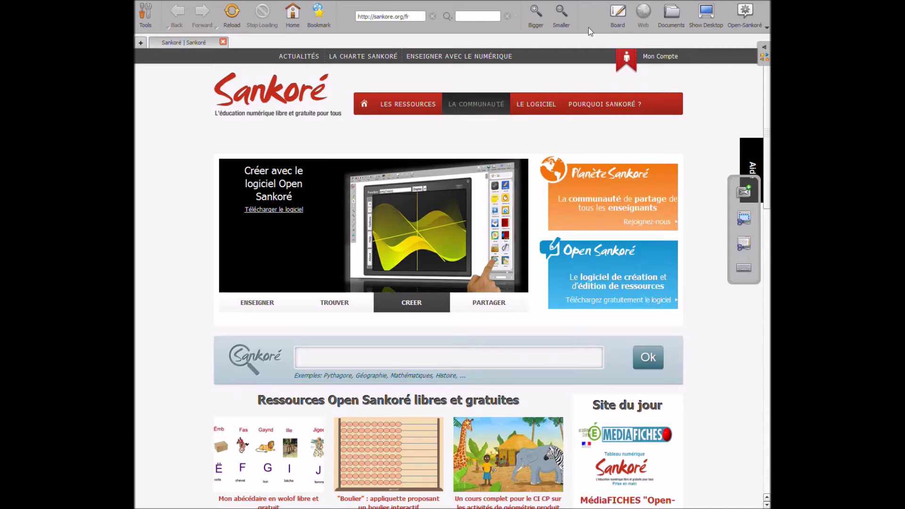
Reveal the desktop via Show Desktop, then return to the Sankoré board.
click(753, 27)
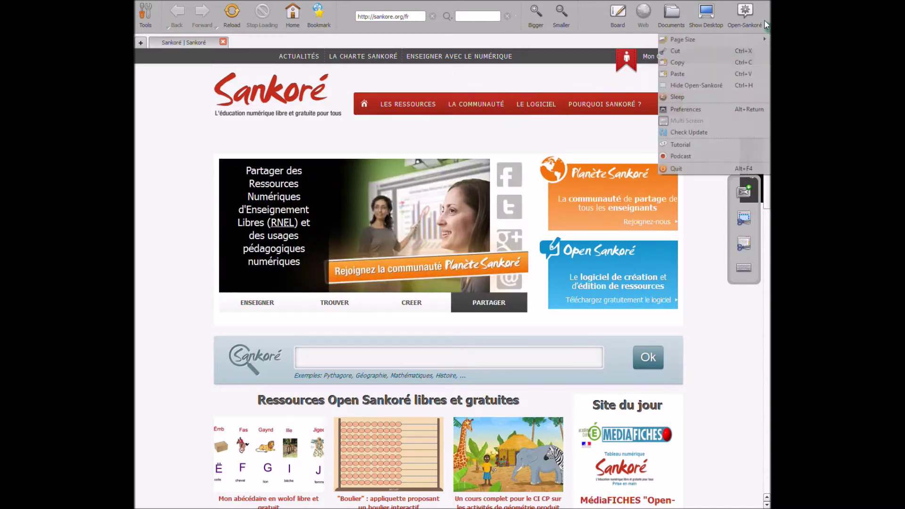
click(709, 16)
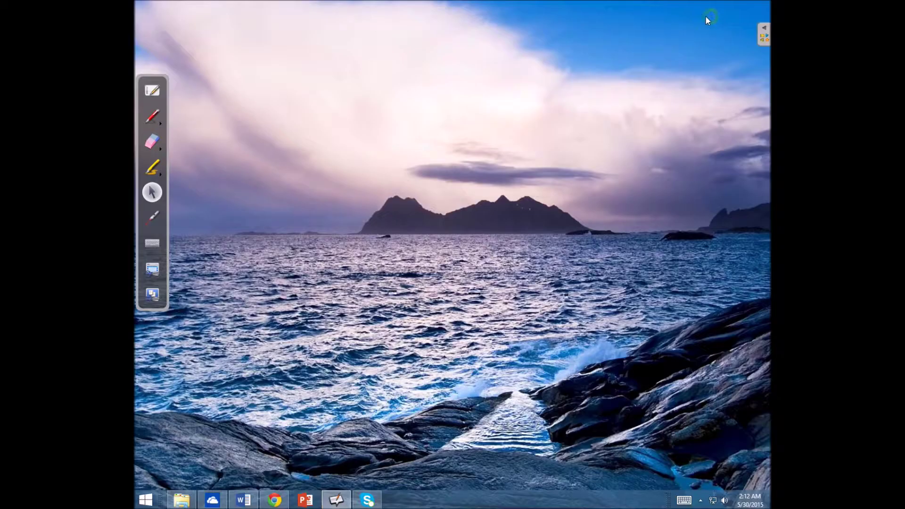
click(157, 92)
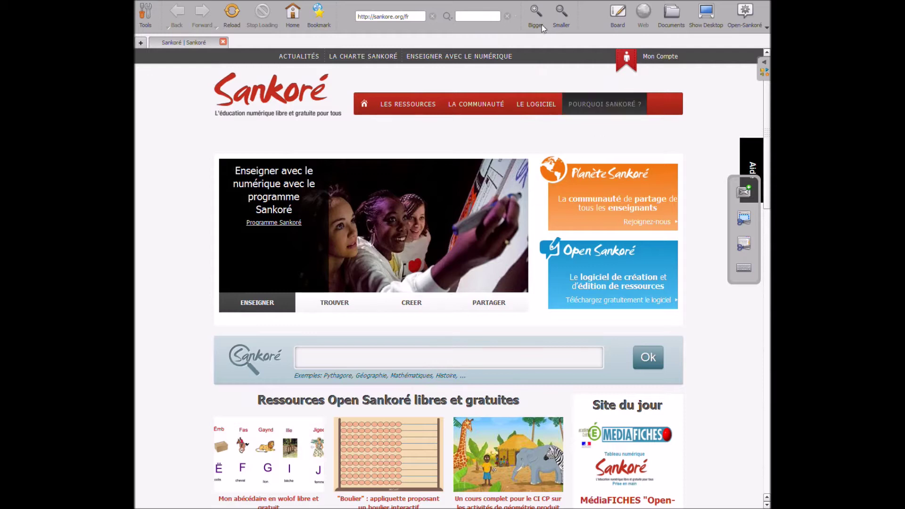
click(617, 19)
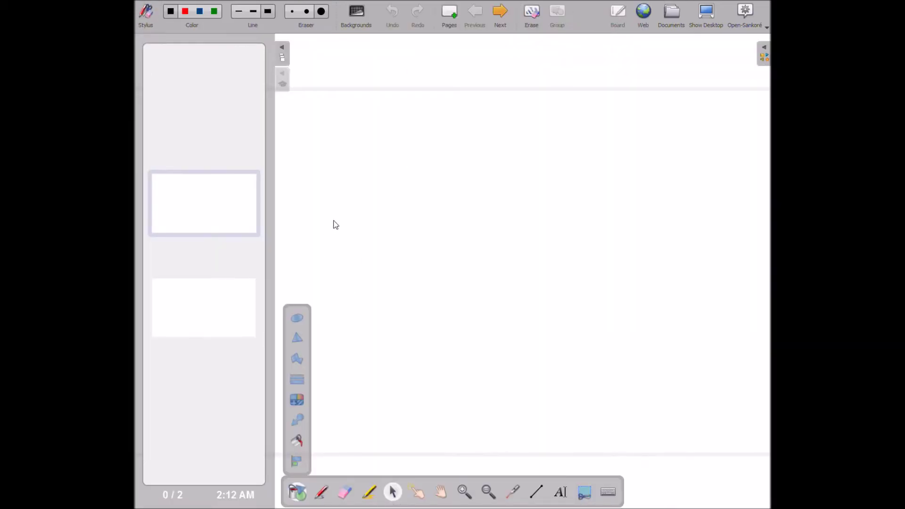
Collapse the thumbnails, open the library, peek into Audios, then open Interactivities.
click(283, 49)
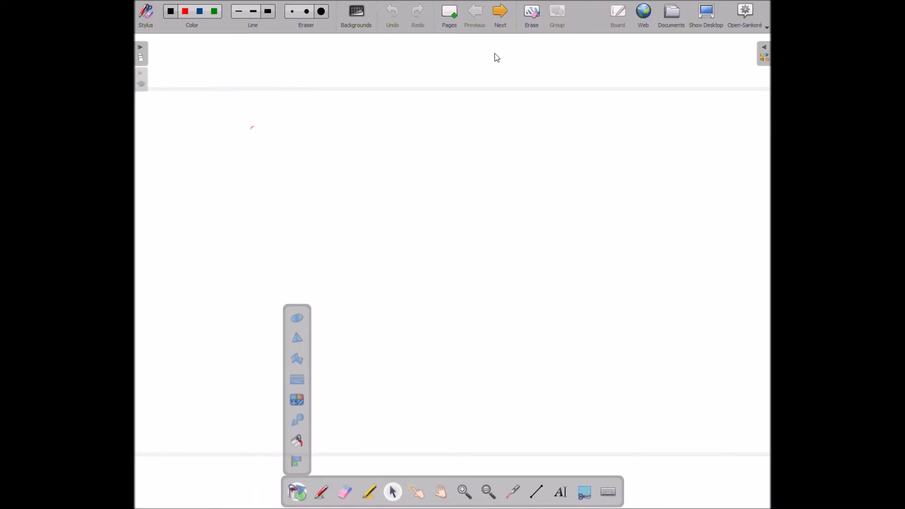
click(766, 51)
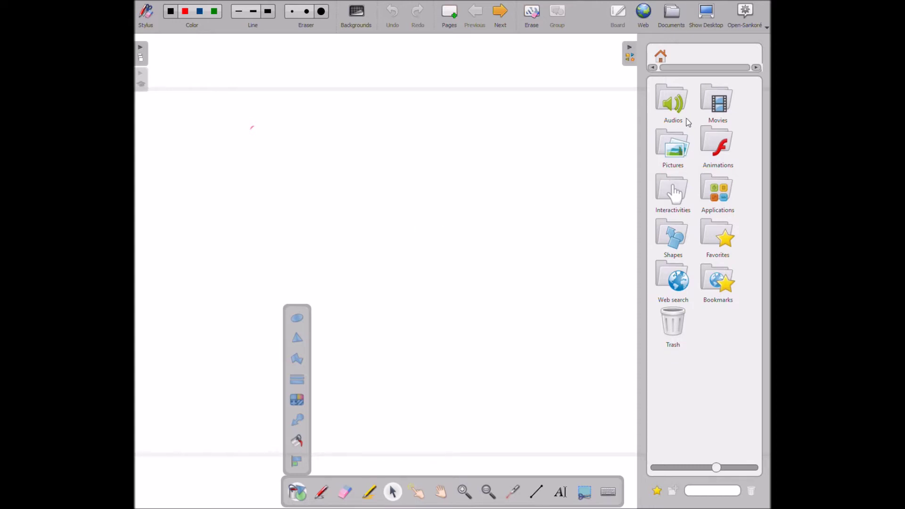
click(675, 103)
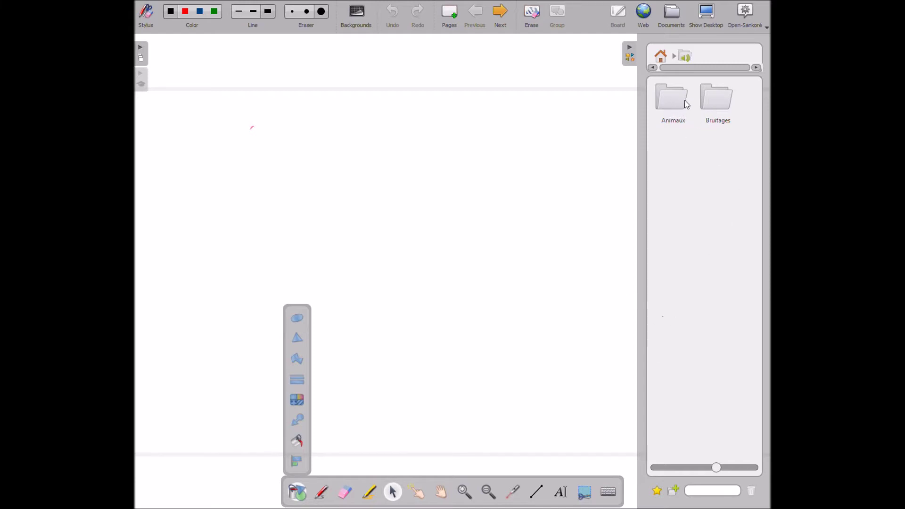
click(683, 55)
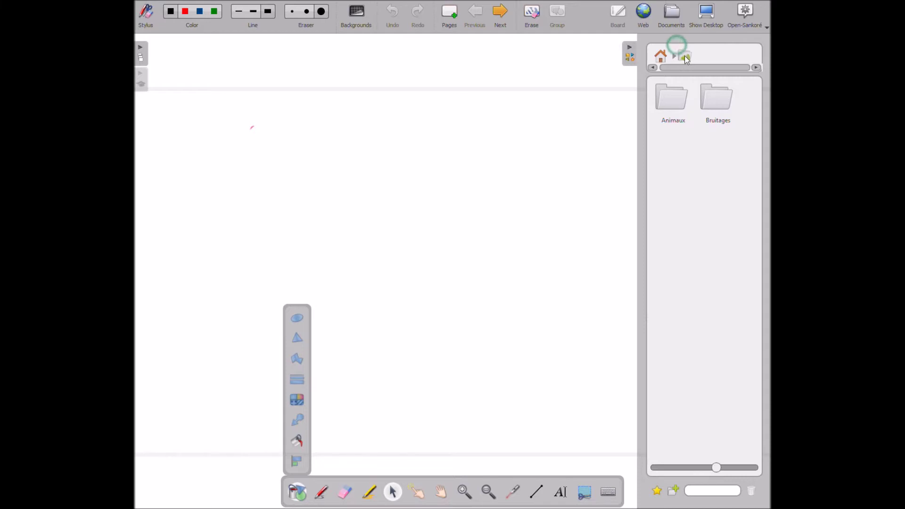
click(661, 56)
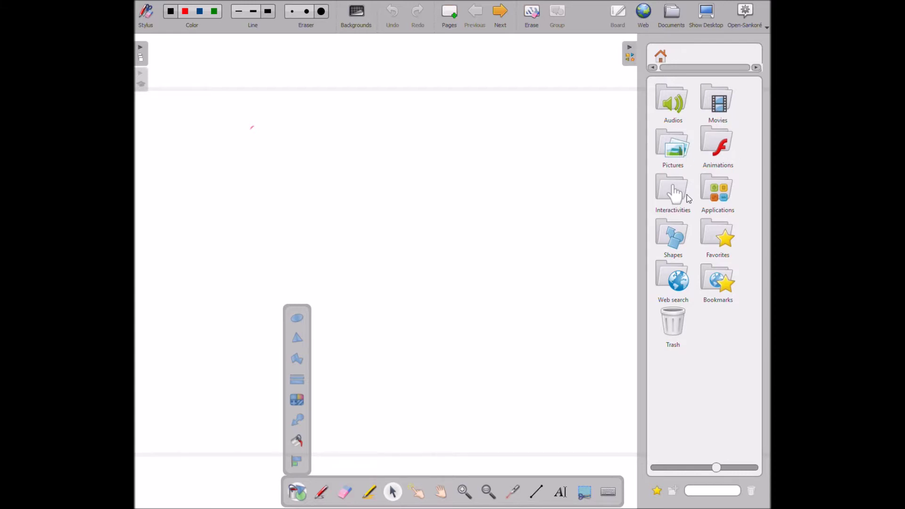
click(679, 200)
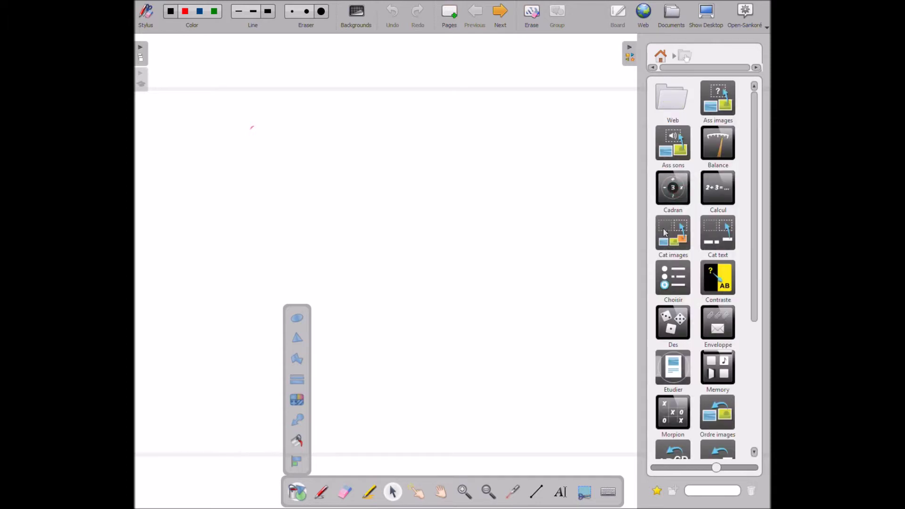
drag(679, 276, 407, 242)
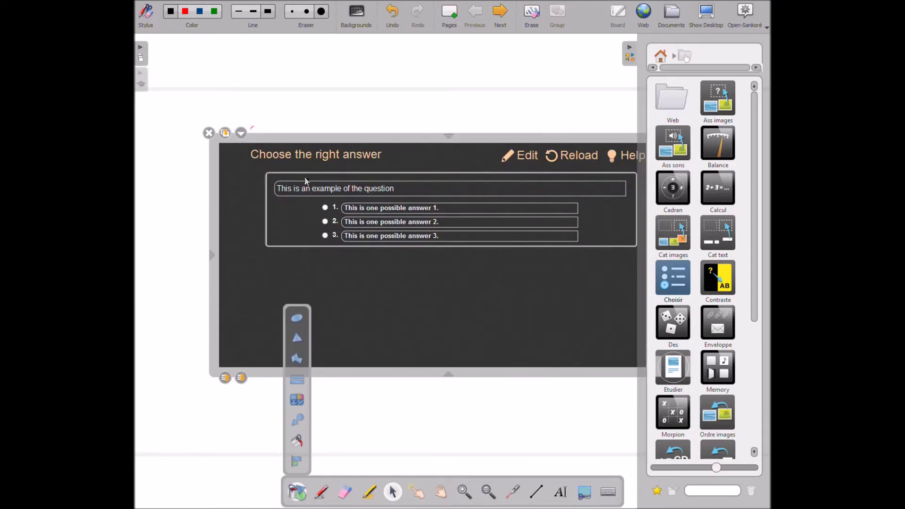
click(210, 132)
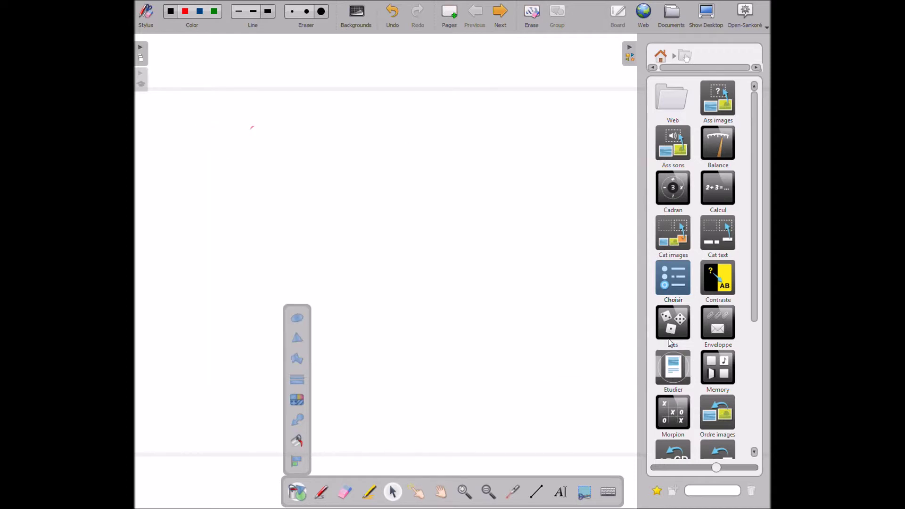
Place the Des dice widget on the board and roll it several times.
drag(672, 330, 363, 250)
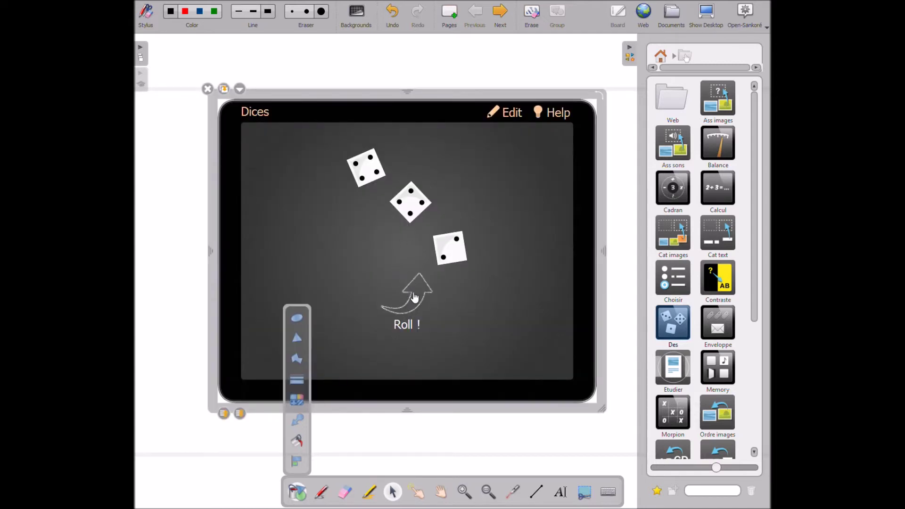
click(414, 296)
click(415, 302)
click(424, 298)
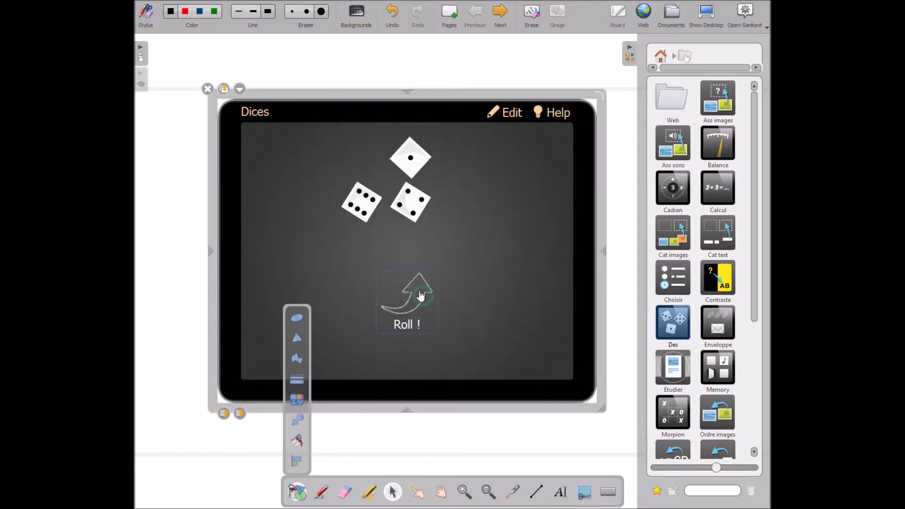
click(421, 295)
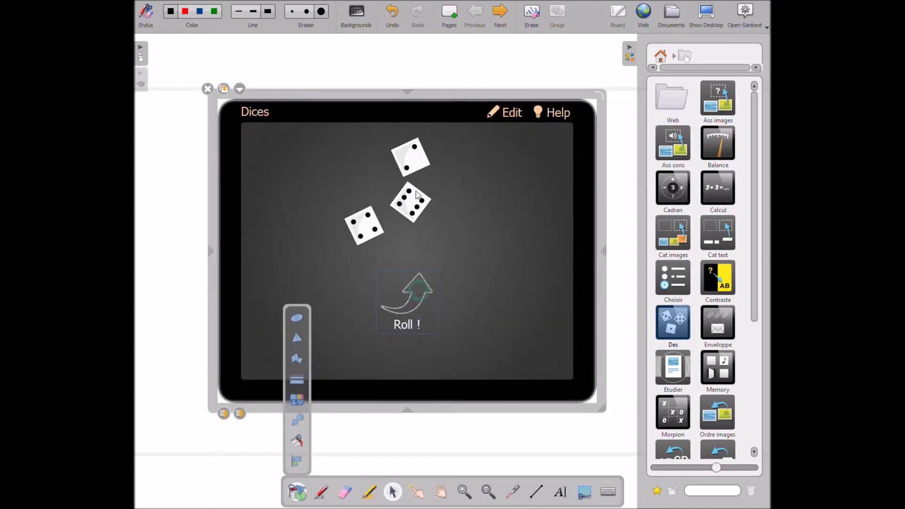
Set the dice widget to 1 die and roll it.
click(506, 111)
click(416, 236)
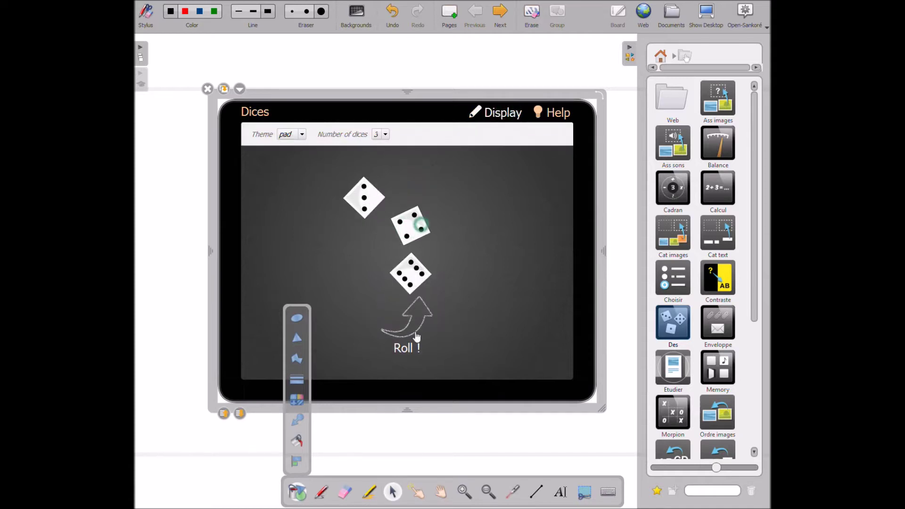
click(386, 135)
click(382, 148)
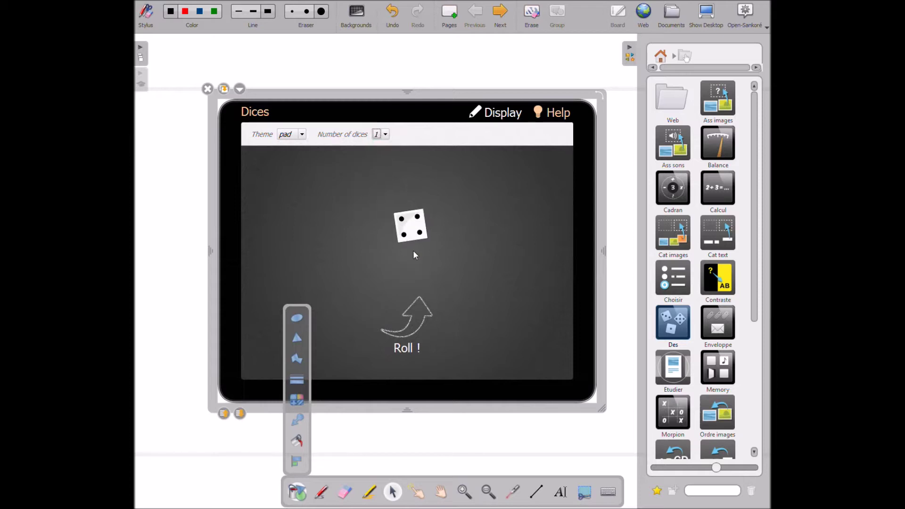
click(424, 307)
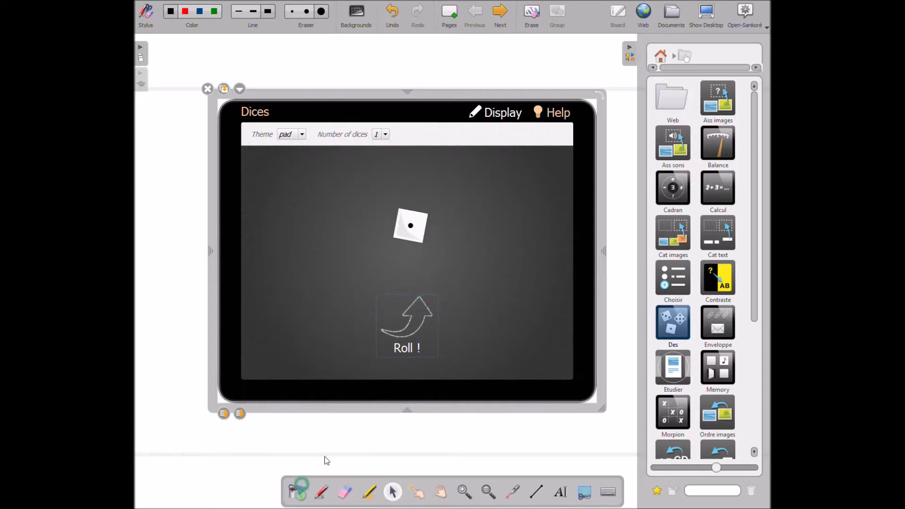
Try the slate and none themes, settling on slate for the dice widget.
click(302, 134)
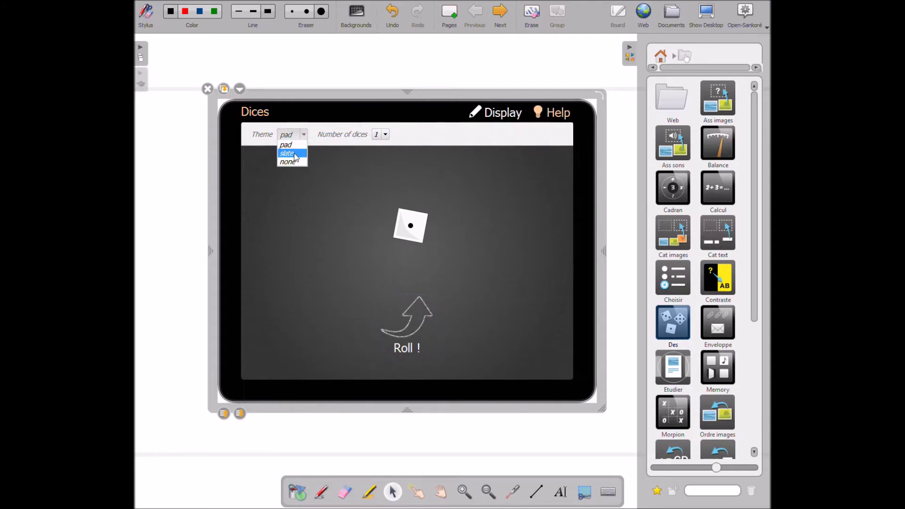
click(295, 153)
click(302, 135)
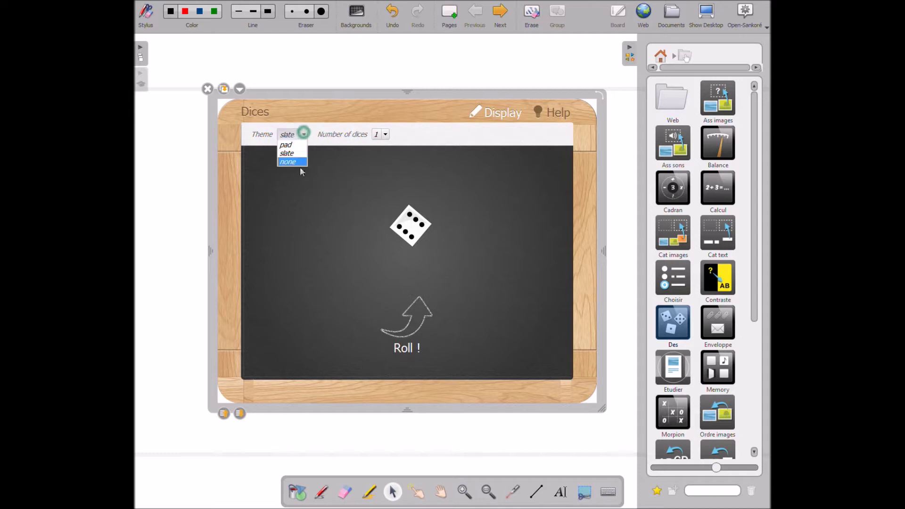
click(296, 145)
click(278, 134)
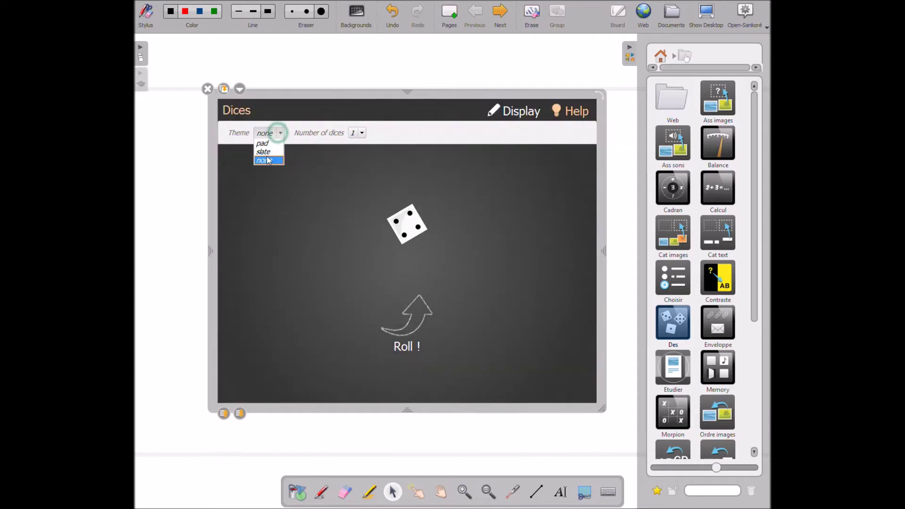
click(269, 151)
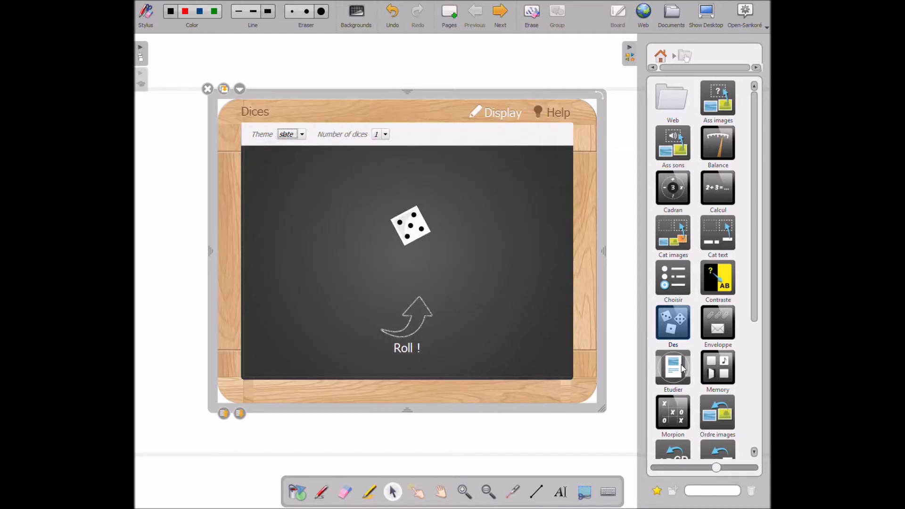
drag(755, 316, 715, 310)
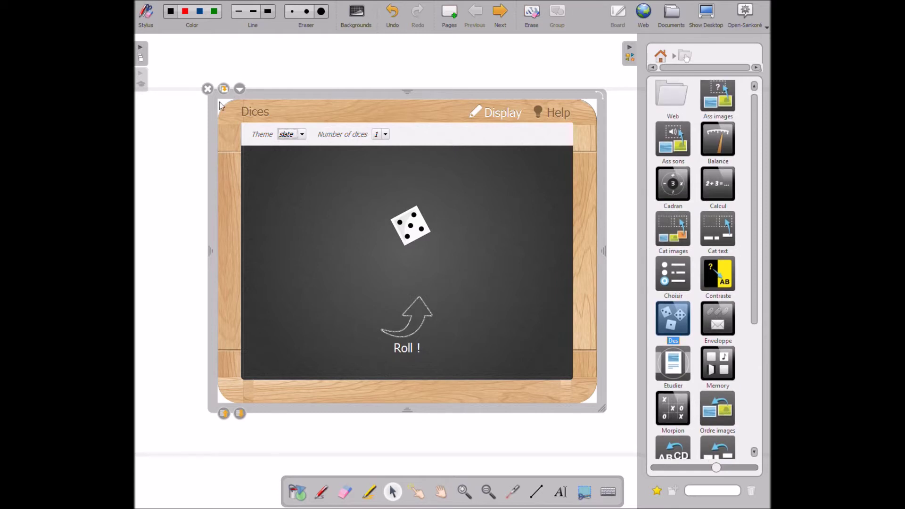
Close the dice widget and pan the board page upward with the hand tool.
click(208, 89)
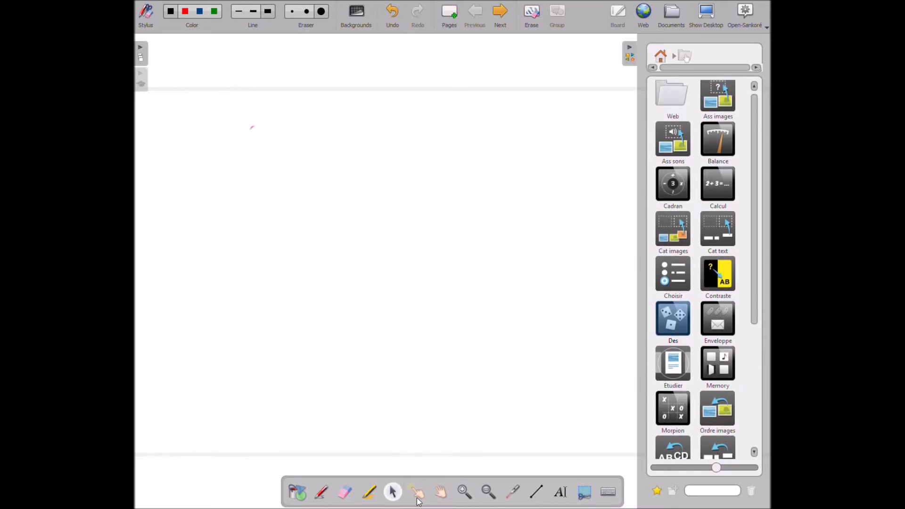
click(440, 492)
drag(440, 364, 462, 249)
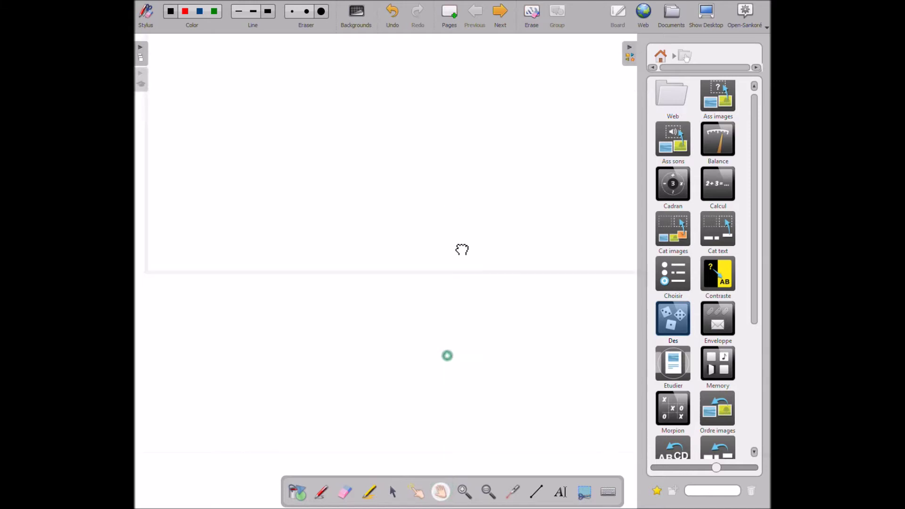
Give the board a grid background and pan around it.
click(358, 21)
click(418, 148)
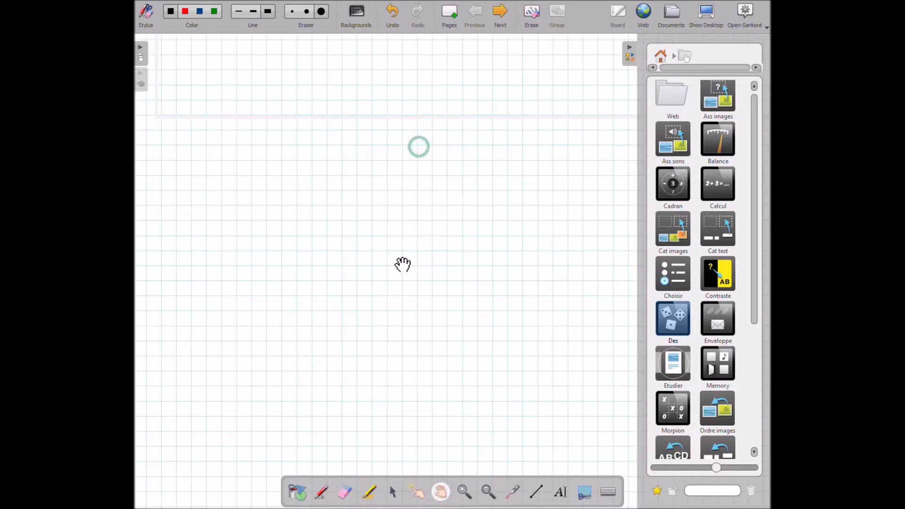
drag(425, 257, 385, 311)
drag(301, 360, 388, 384)
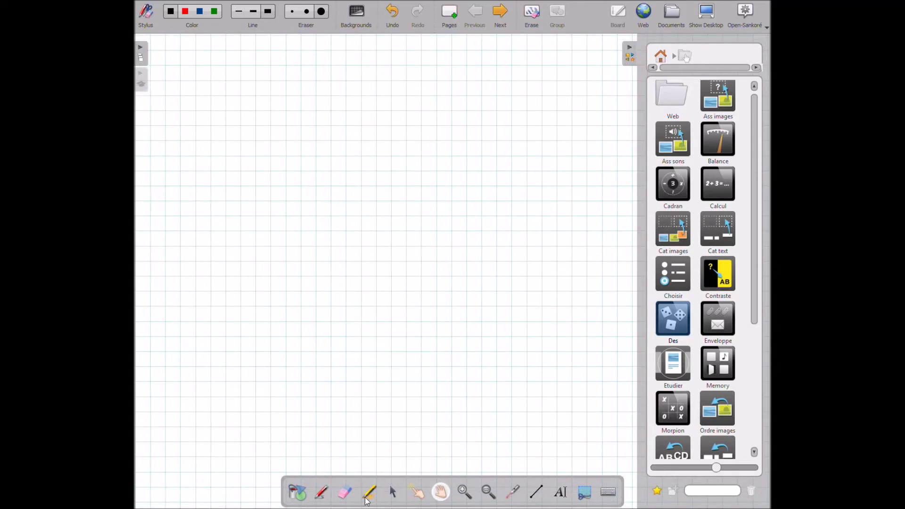
click(321, 493)
Handwrite "my name is" with the pen and a name beneath it.
mouse_move(283, 216)
mouse_down()
mouse_move(335, 220)
mouse_move(344, 212)
mouse_move(341, 248)
mouse_up()
mouse_move(391, 221)
mouse_down()
mouse_move(394, 210)
mouse_move(412, 219)
mouse_move(521, 218)
mouse_up()
click(510, 188)
drag(363, 265, 346, 307)
drag(336, 289, 366, 283)
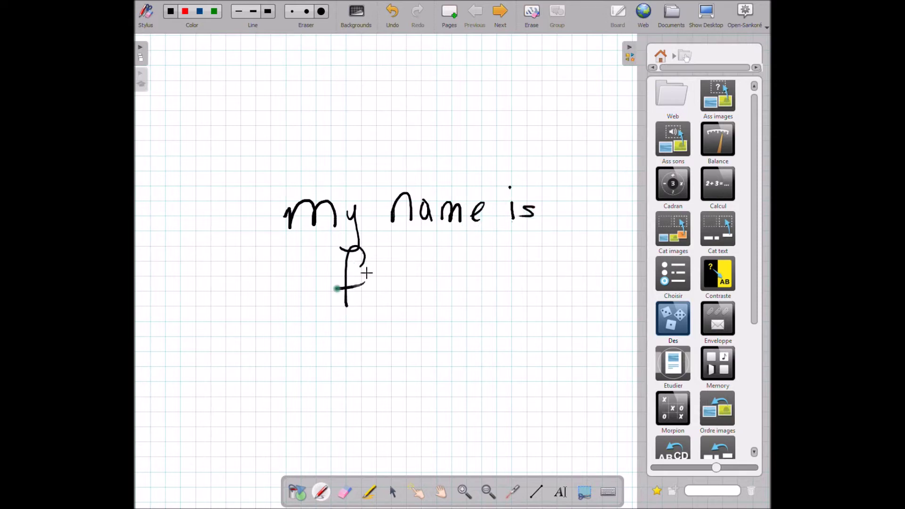
drag(385, 253, 380, 295)
mouse_move(382, 283)
mouse_down()
mouse_move(418, 283)
mouse_move(410, 318)
mouse_up()
mouse_move(434, 283)
mouse_down()
mouse_move(450, 254)
mouse_move(456, 307)
mouse_up()
click(460, 263)
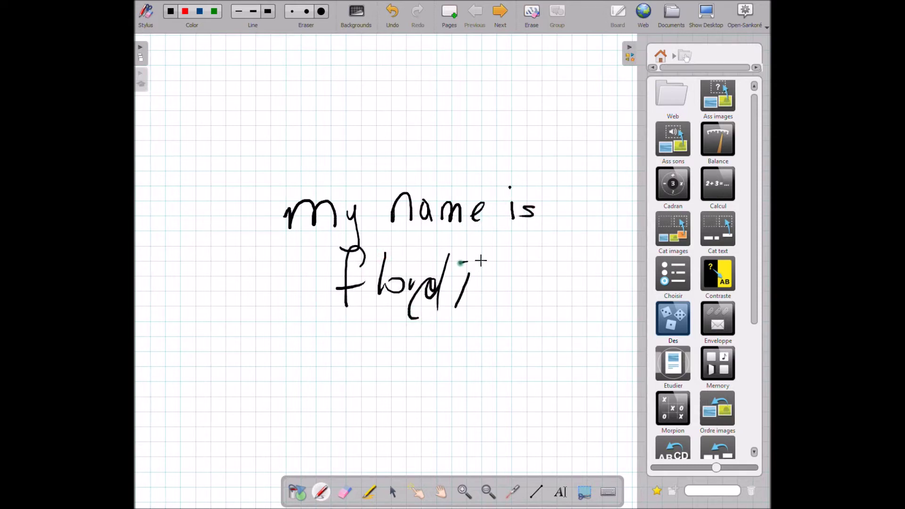
drag(453, 264, 455, 304)
Draw a smiley face above the text, reset the library, and pick the selector.
drag(372, 88, 375, 95)
click(390, 113)
click(420, 114)
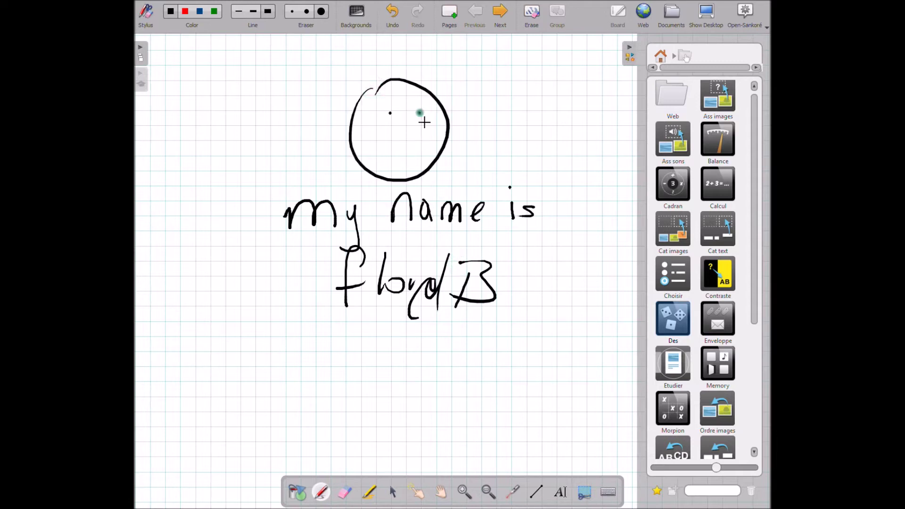
drag(401, 142, 419, 148)
click(525, 188)
click(685, 57)
click(437, 377)
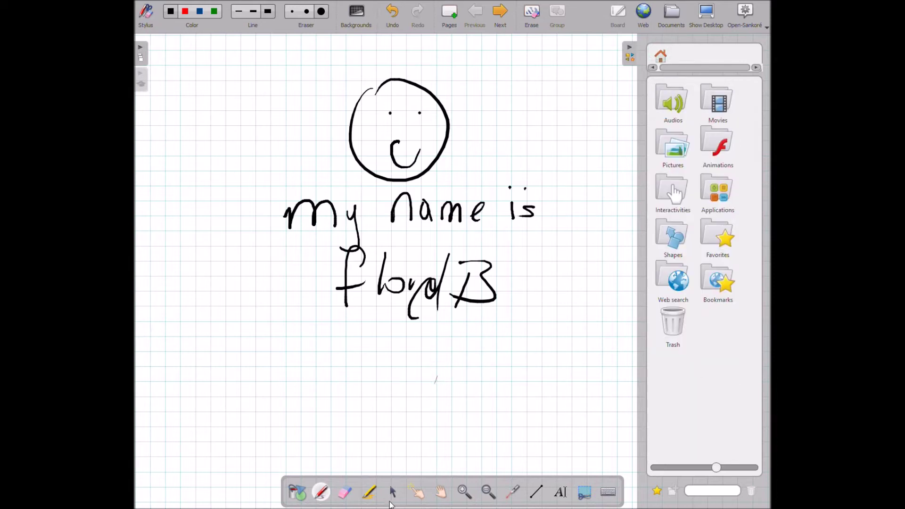
click(395, 492)
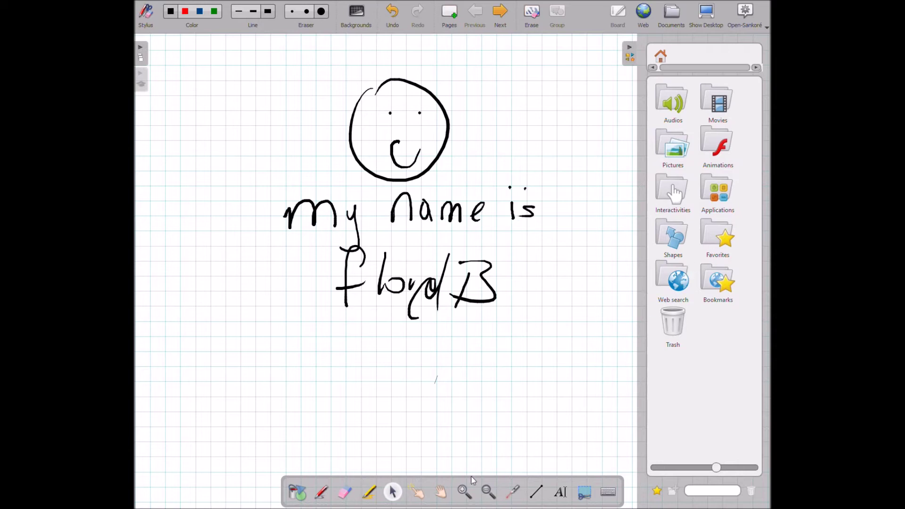
Open the Shapes folder, place and enlarge the red thought bubble, then delete it.
click(442, 491)
scroll(521, 182, down, 7)
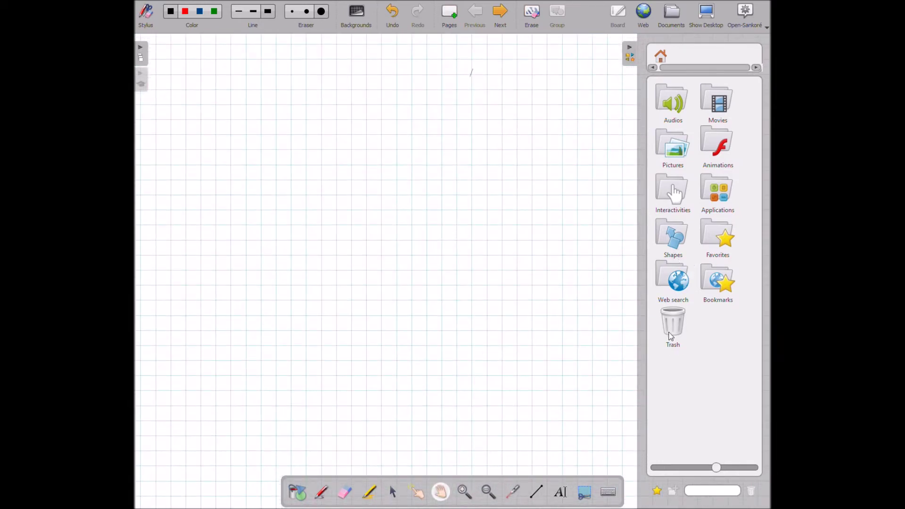
click(668, 245)
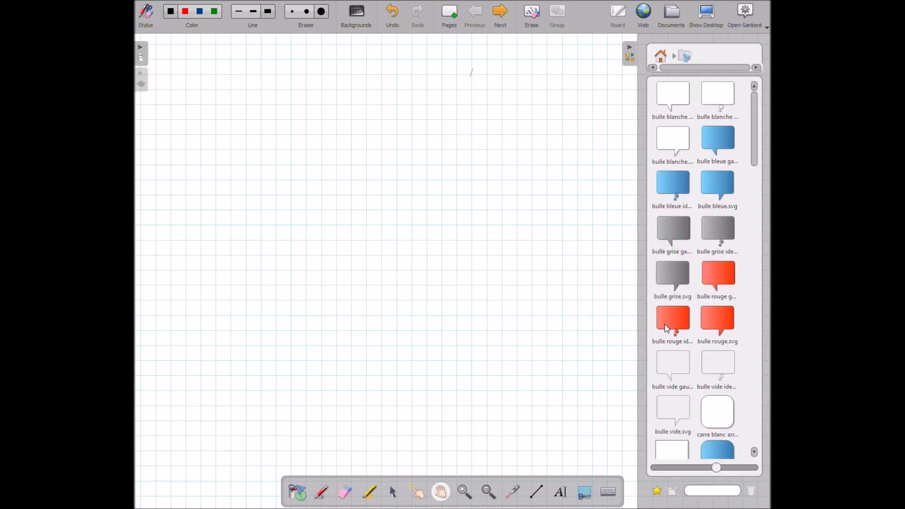
drag(667, 329, 542, 410)
click(570, 431)
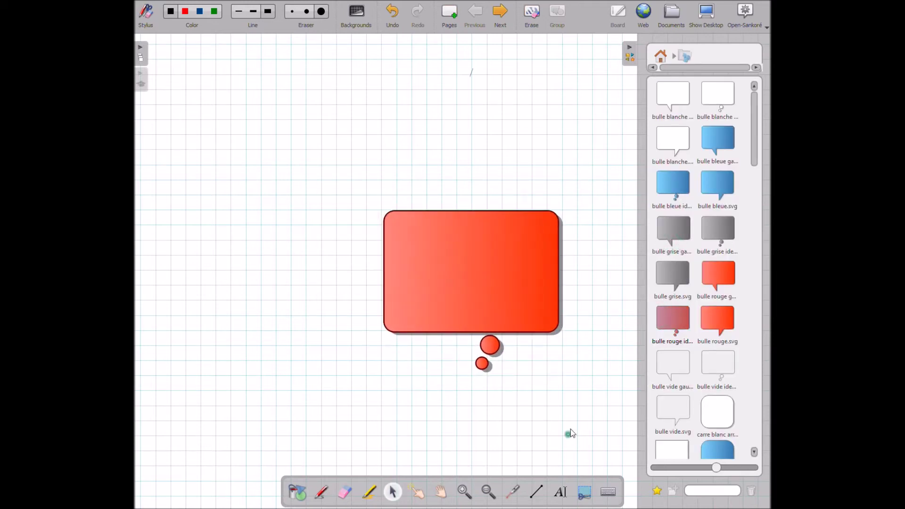
click(507, 291)
click(370, 198)
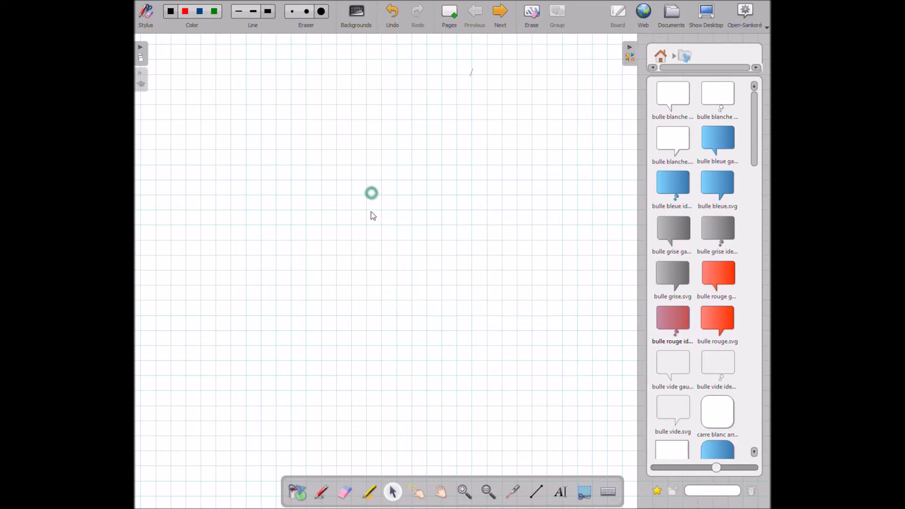
Add a text box with 'jvjklcvjklbvcj dfjkdfjkgj' and widen it to one line.
click(535, 492)
click(560, 492)
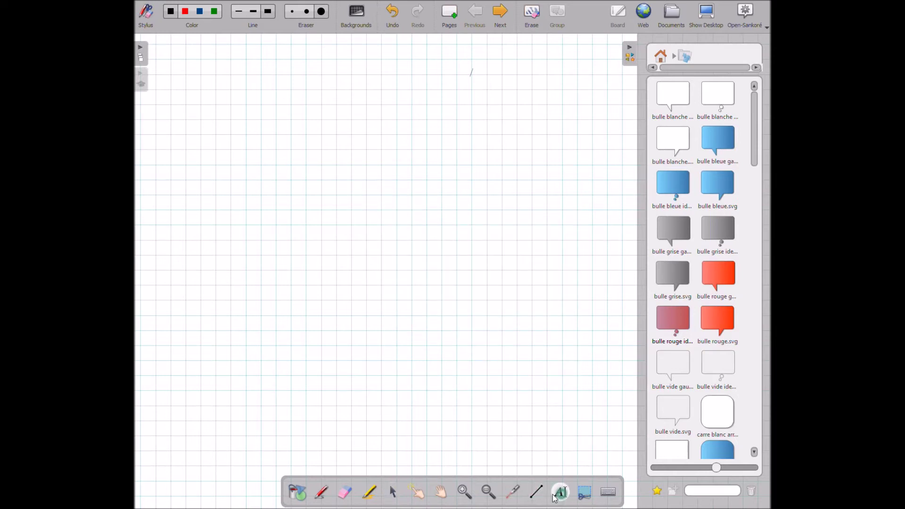
click(313, 170)
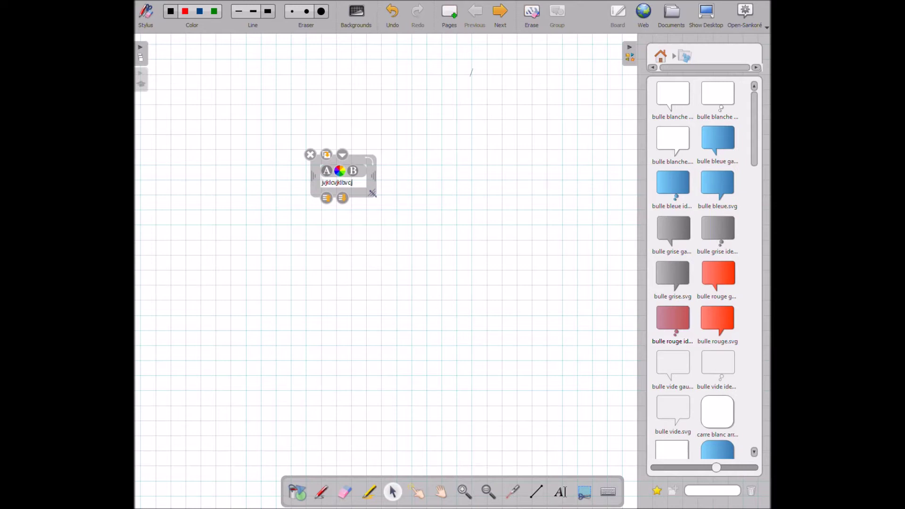
text(jvjklcvjklbvcj dfjkdfjkgj)
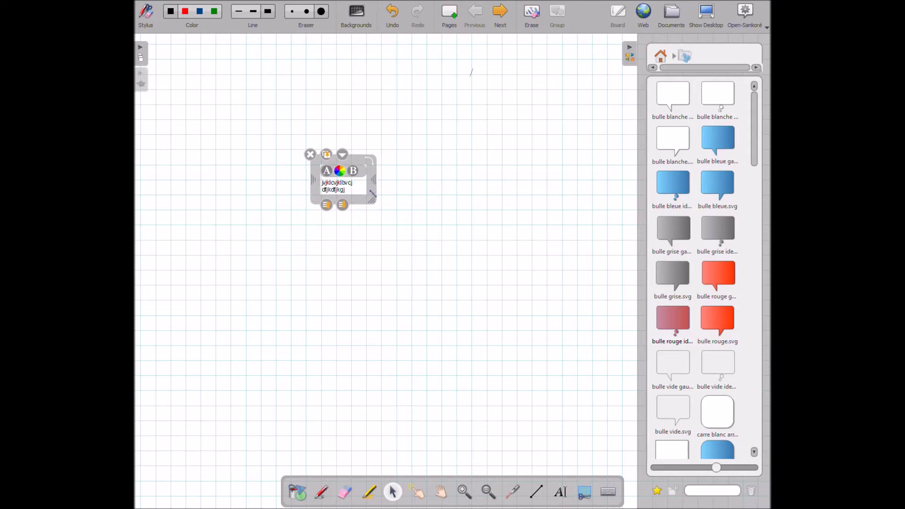
click(282, 86)
click(344, 179)
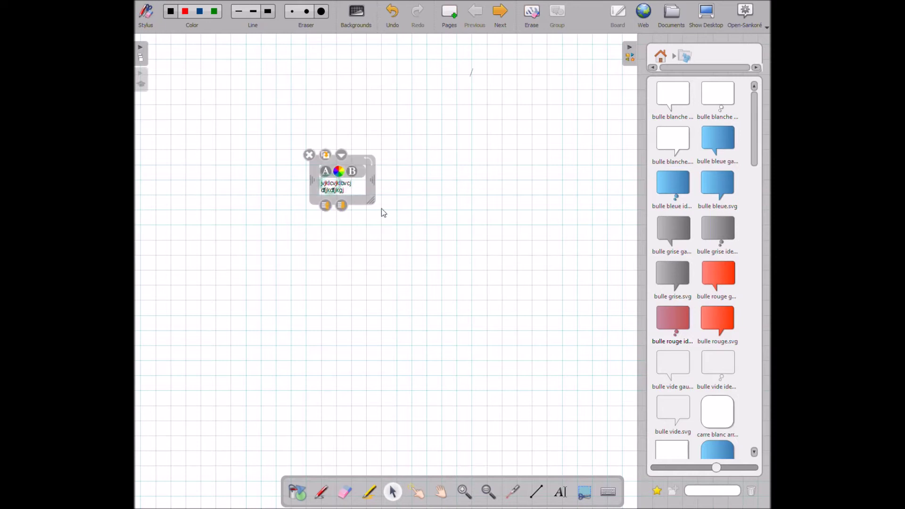
drag(372, 206, 480, 266)
Indent the line and make it a bulleted list, leaving the text colour unchanged.
click(411, 212)
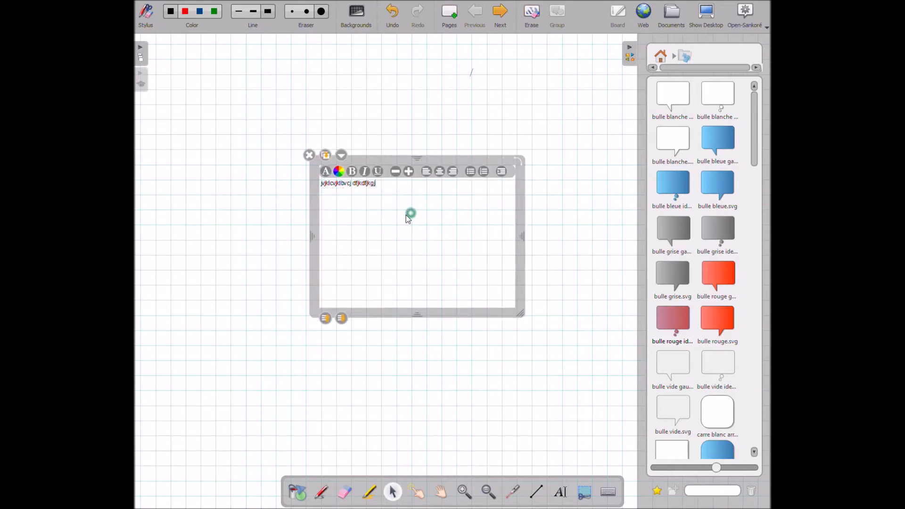
click(477, 218)
click(501, 172)
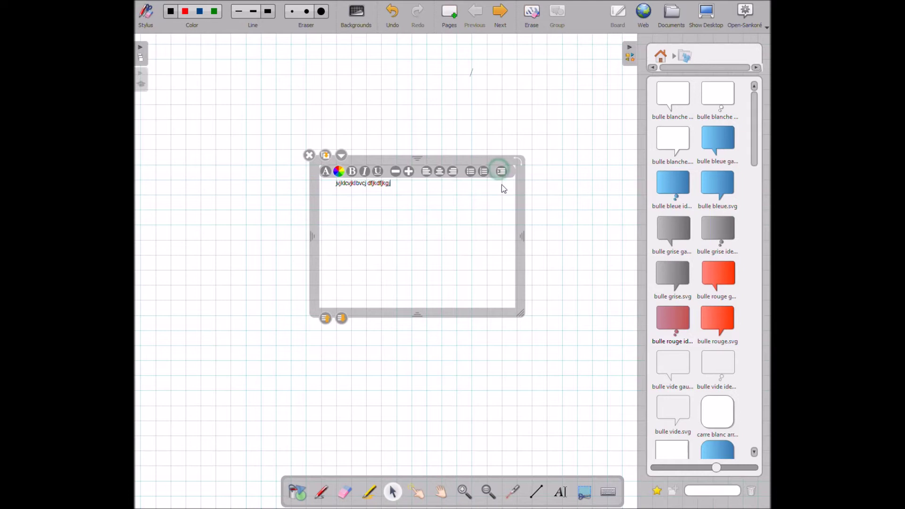
click(484, 172)
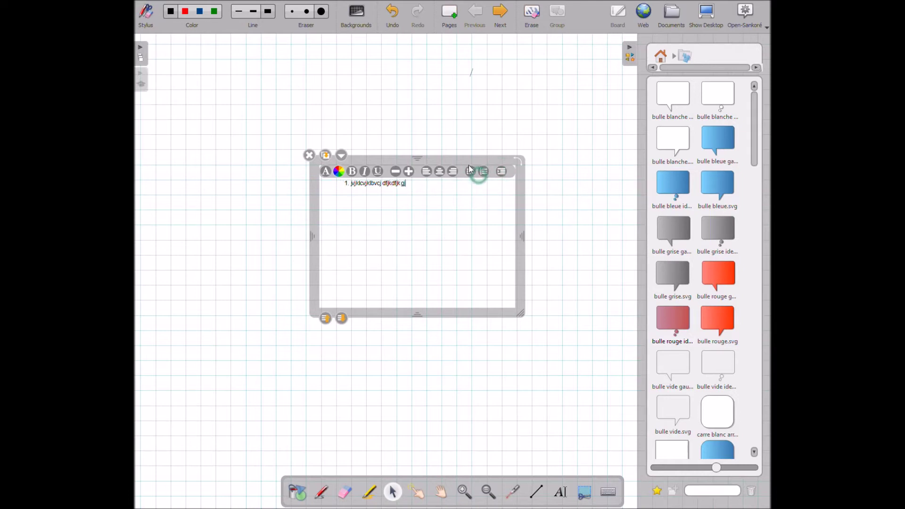
click(470, 172)
click(339, 171)
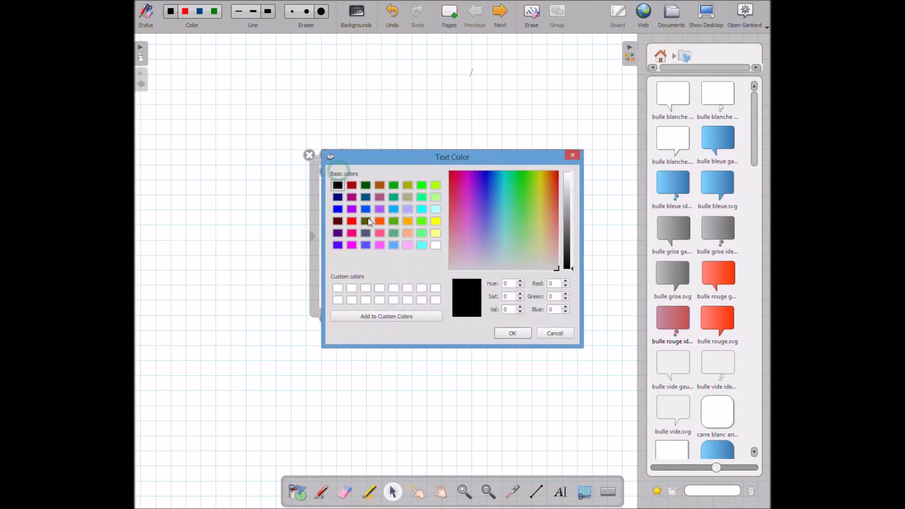
click(554, 334)
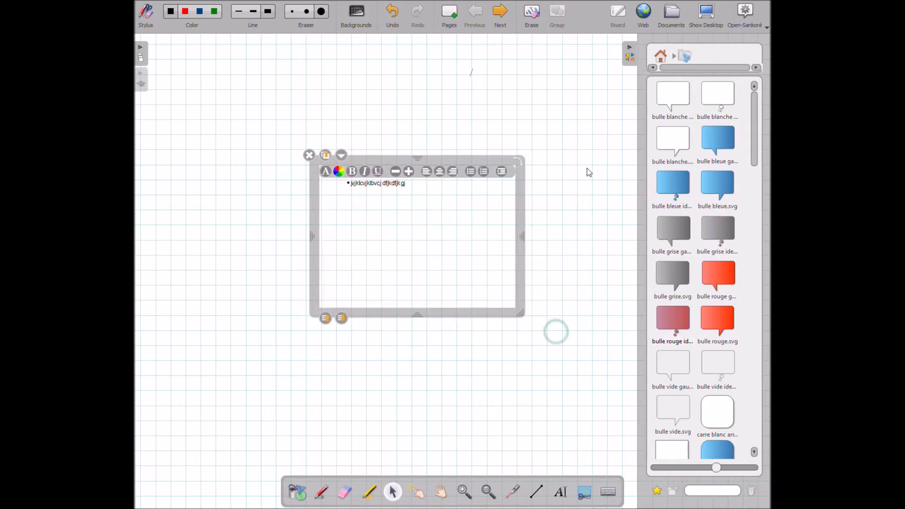
click(662, 56)
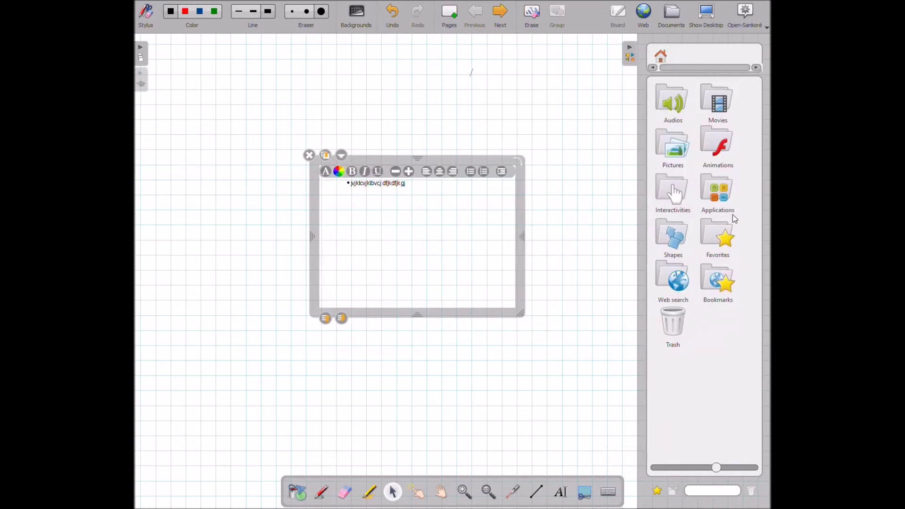
Show the library's Applications, remove the text box and add the Calculatrice calculator to the board.
click(709, 192)
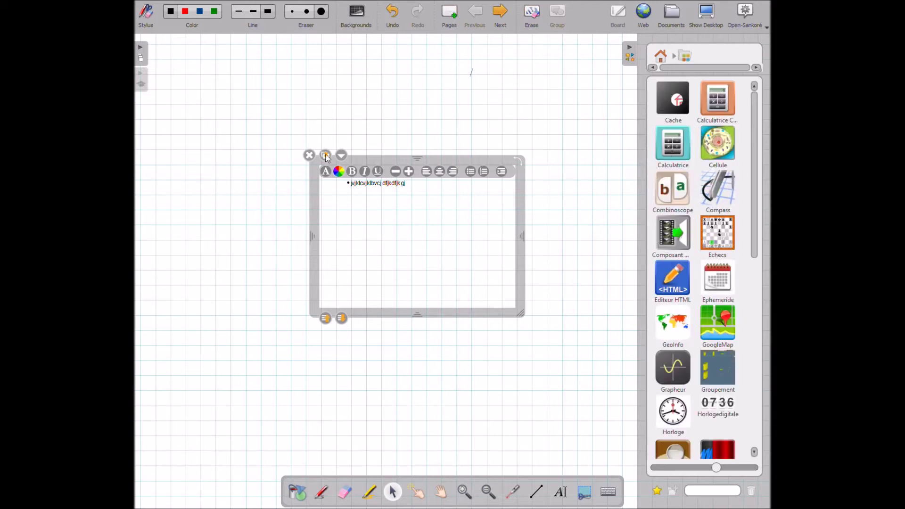
click(309, 155)
drag(672, 143, 384, 201)
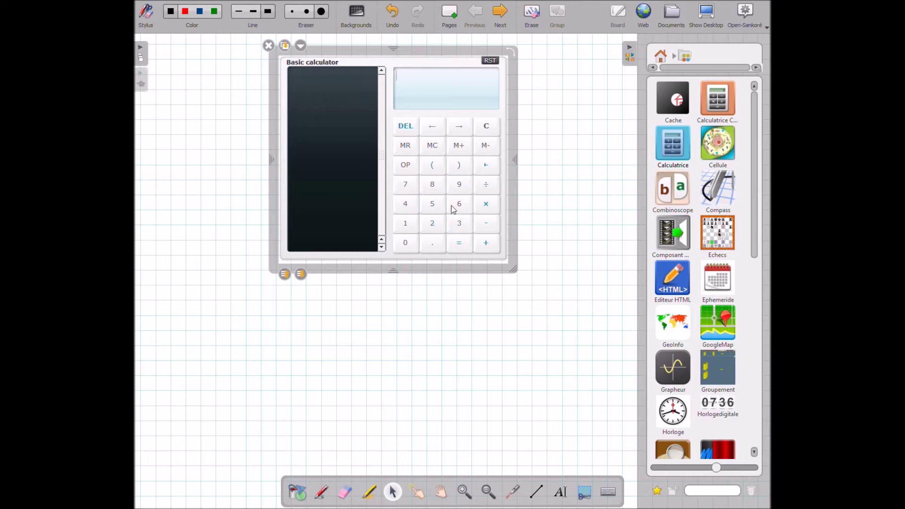
Key 6 ) 9 5 4 5 3 3 6 into the calculator.
click(460, 204)
click(457, 166)
click(457, 184)
click(431, 204)
click(405, 204)
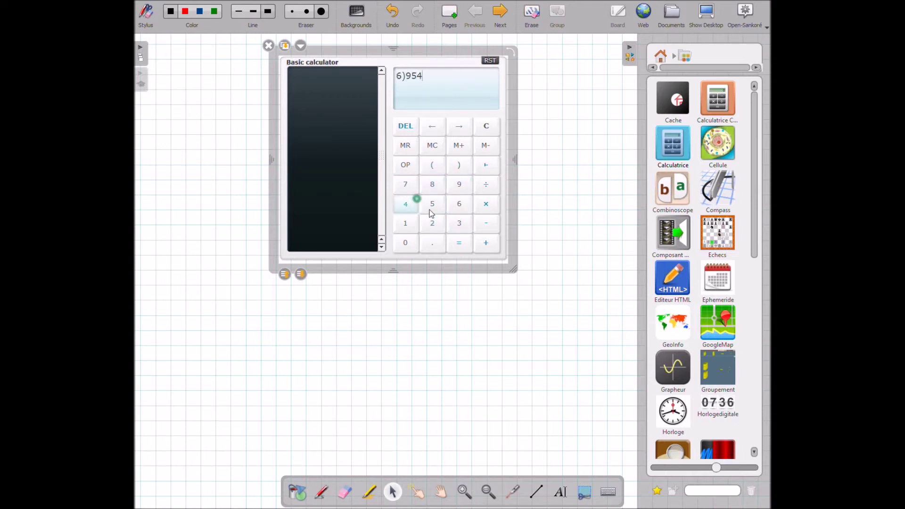
click(432, 204)
click(459, 223)
click(459, 223)
click(459, 204)
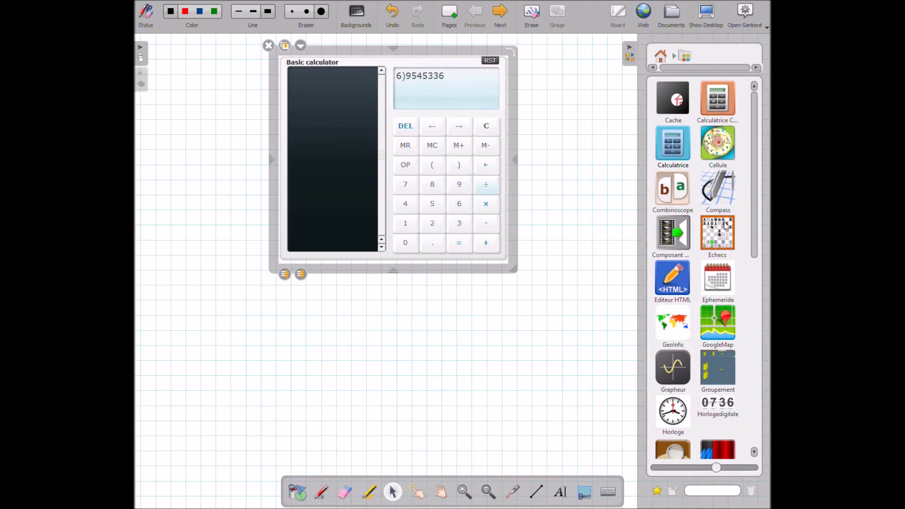
Add the Composant embed widget and delete both calculators from the board.
drag(673, 232, 578, 306)
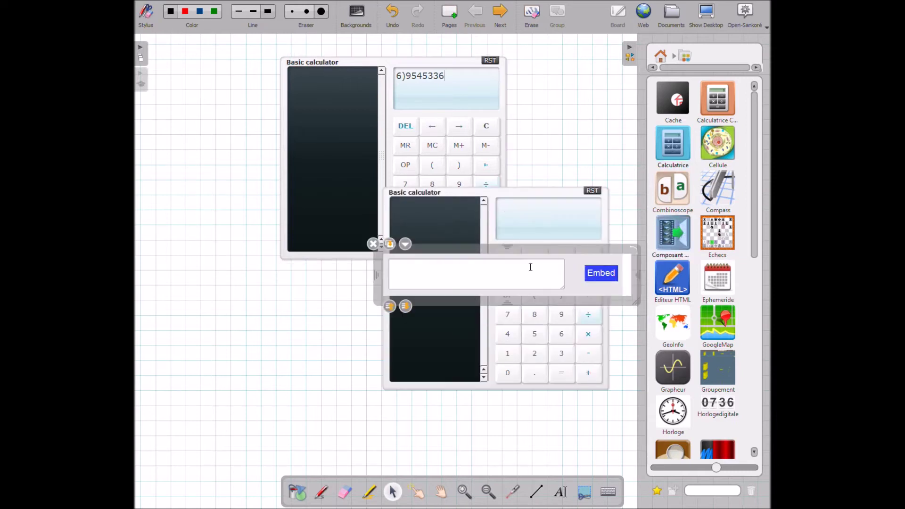
click(349, 92)
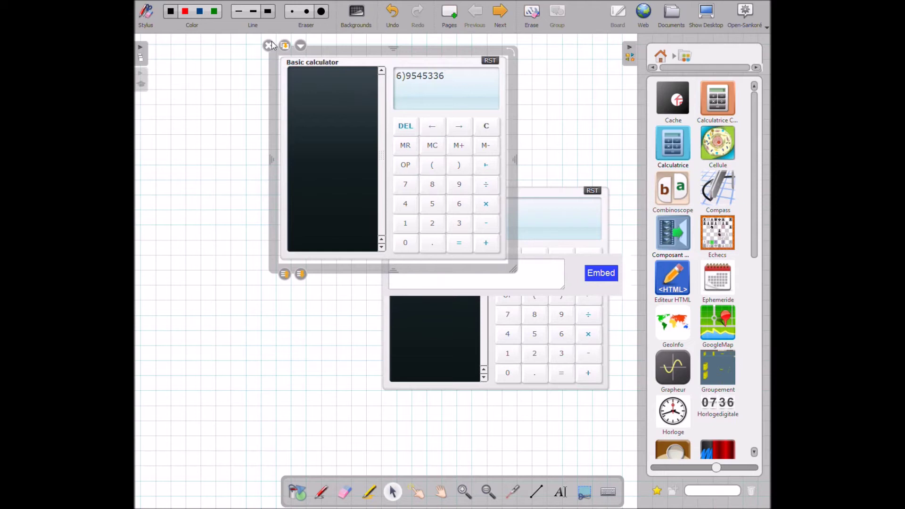
click(267, 42)
drag(461, 197, 356, 115)
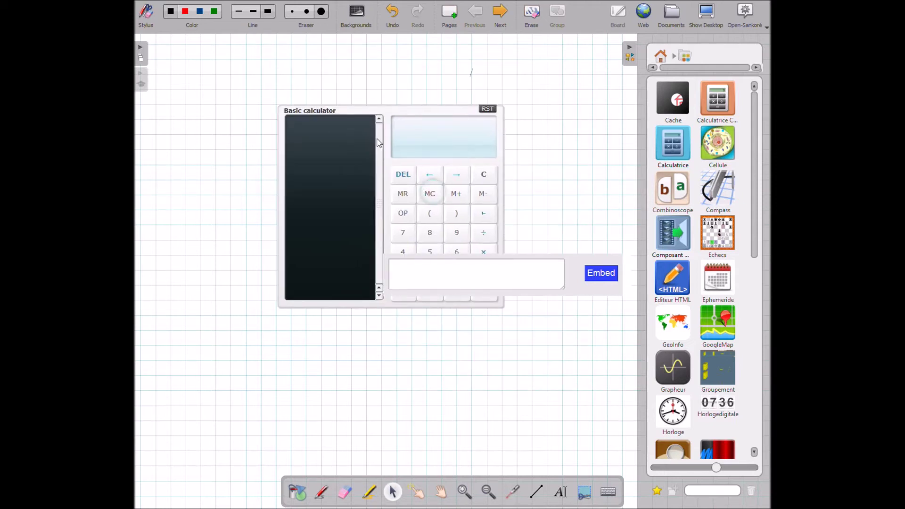
click(400, 127)
click(267, 95)
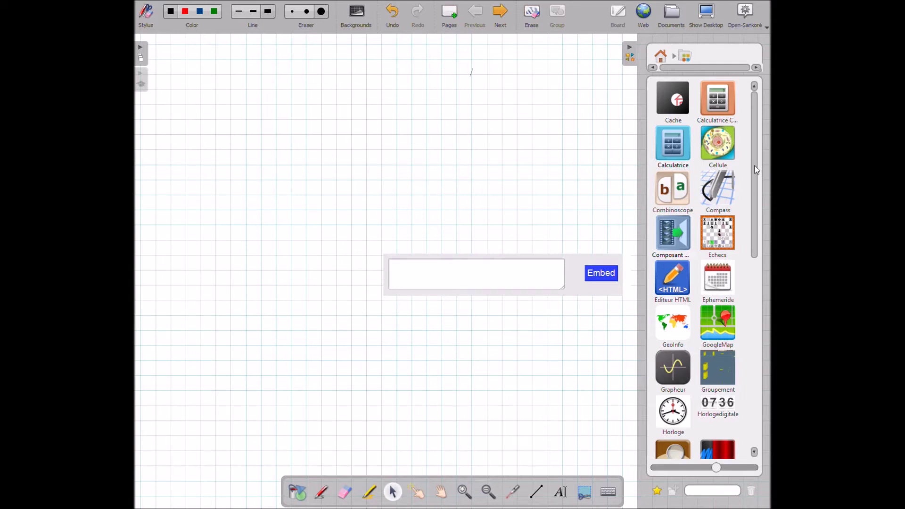
scroll(731, 313, down, 10)
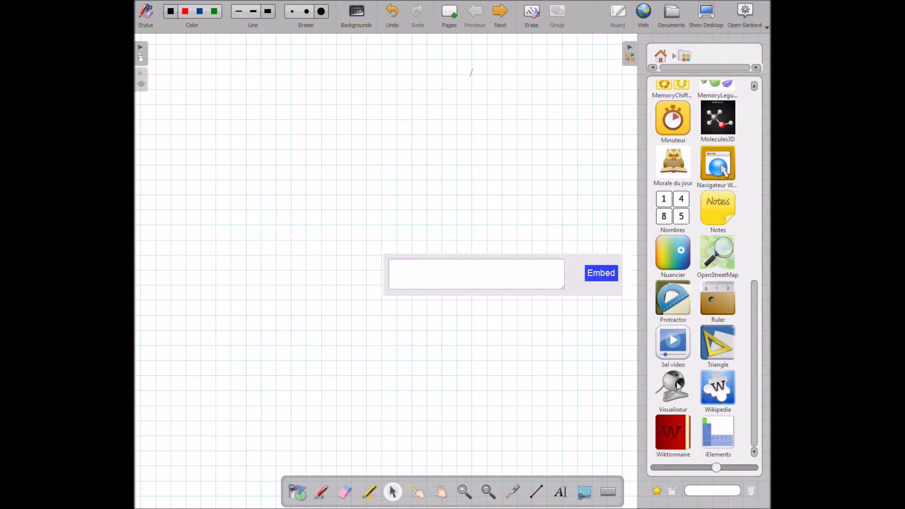
drag(678, 385, 349, 166)
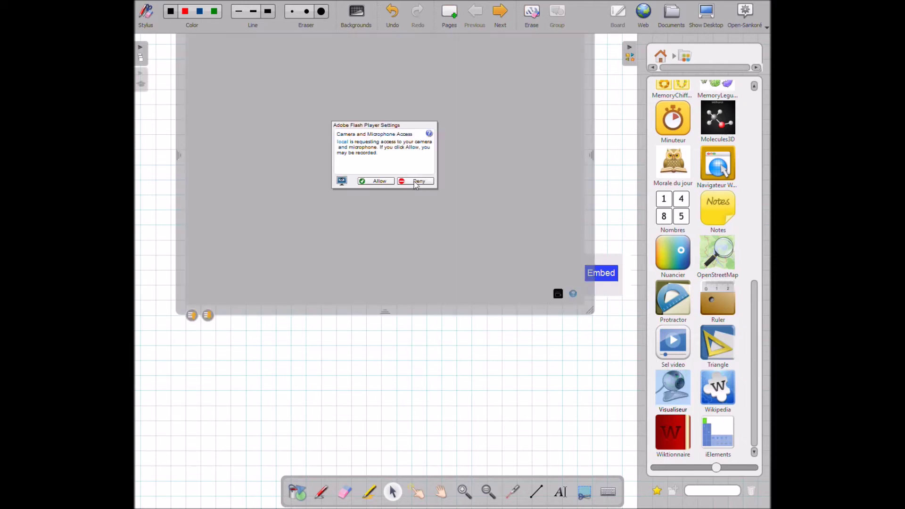
click(385, 182)
click(382, 184)
click(381, 185)
click(380, 182)
click(380, 180)
click(381, 178)
drag(182, 183, 190, 335)
drag(186, 170, 189, 171)
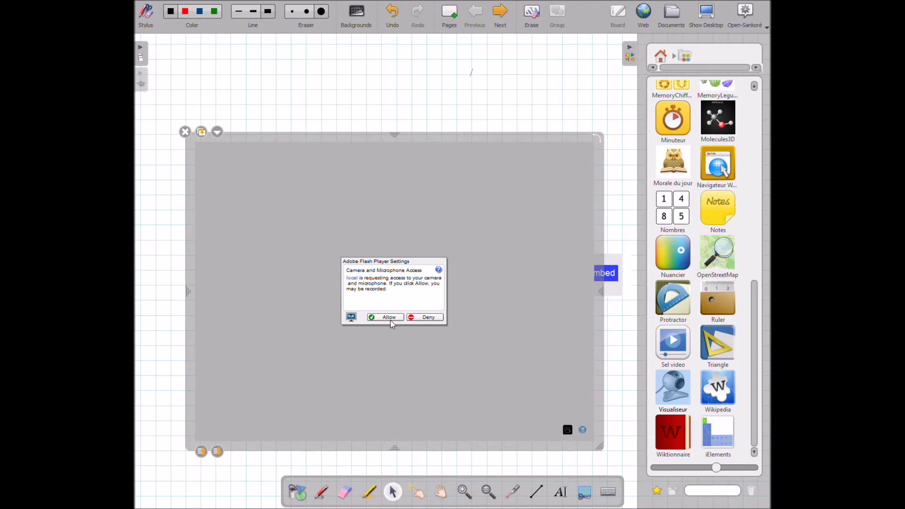
click(394, 318)
click(568, 430)
click(186, 133)
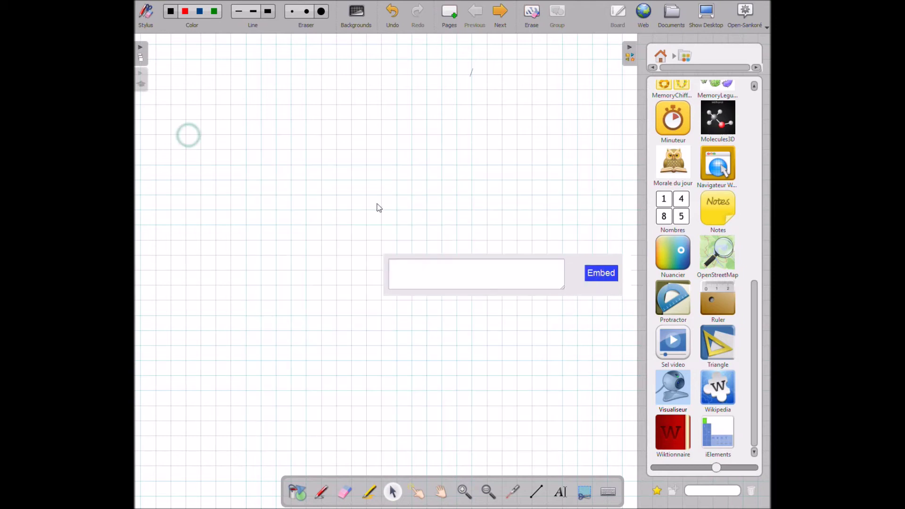
Add the Ruler and Nombres dice widget, roll two dice, reroll the first, then add Wiktionnaire.
drag(720, 307, 299, 154)
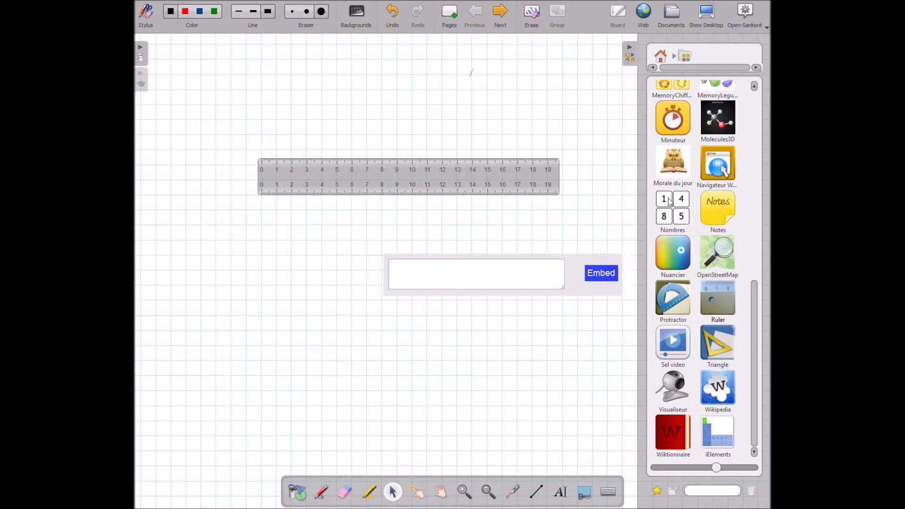
drag(669, 203, 325, 297)
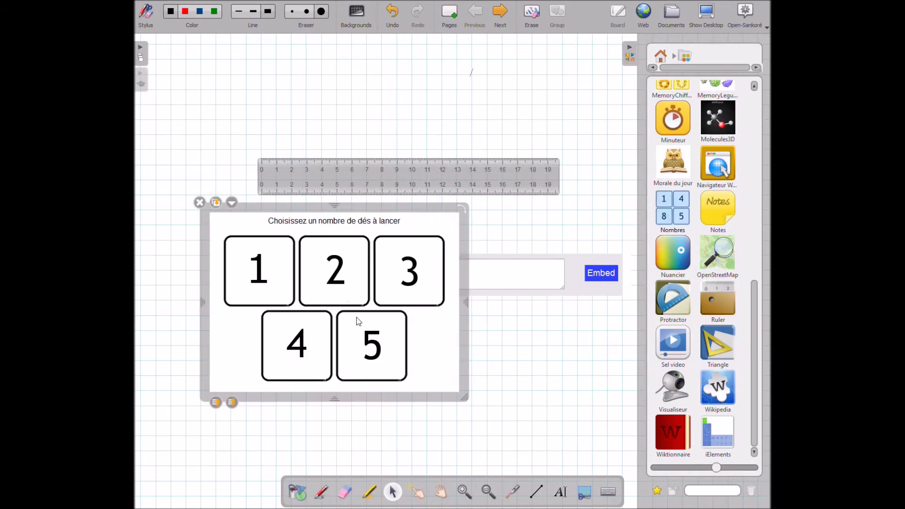
click(342, 288)
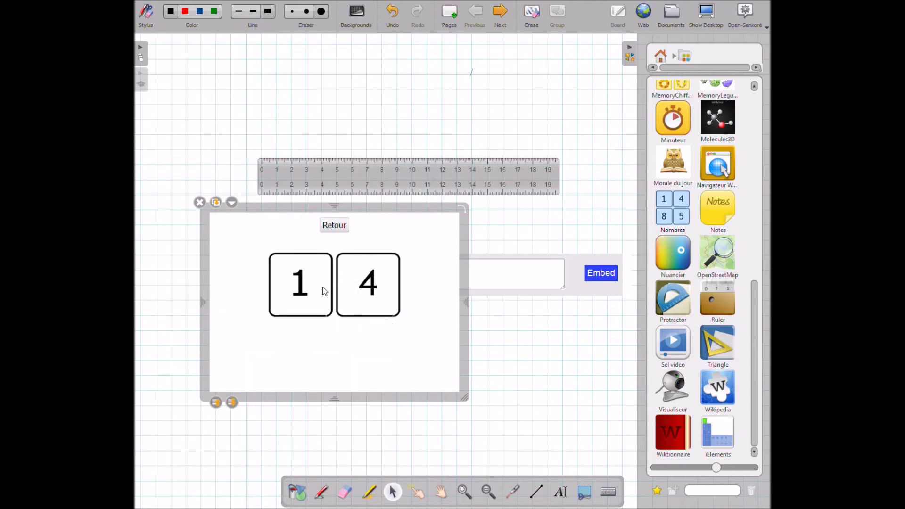
click(324, 288)
drag(660, 442, 413, 102)
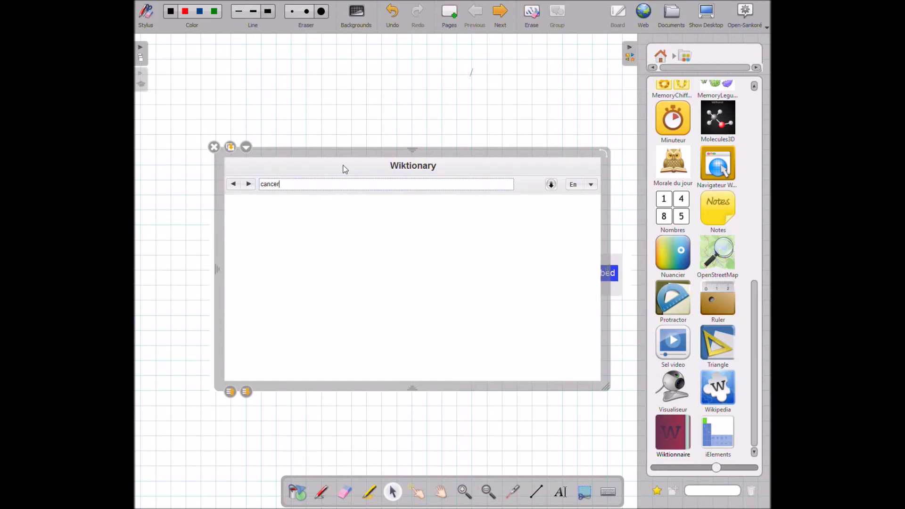
key(Return)
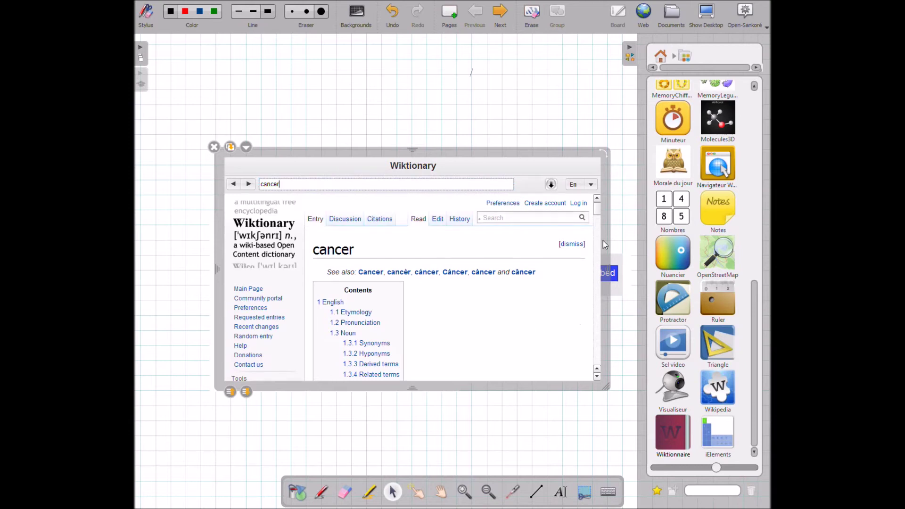
scroll(425, 212, down, 3)
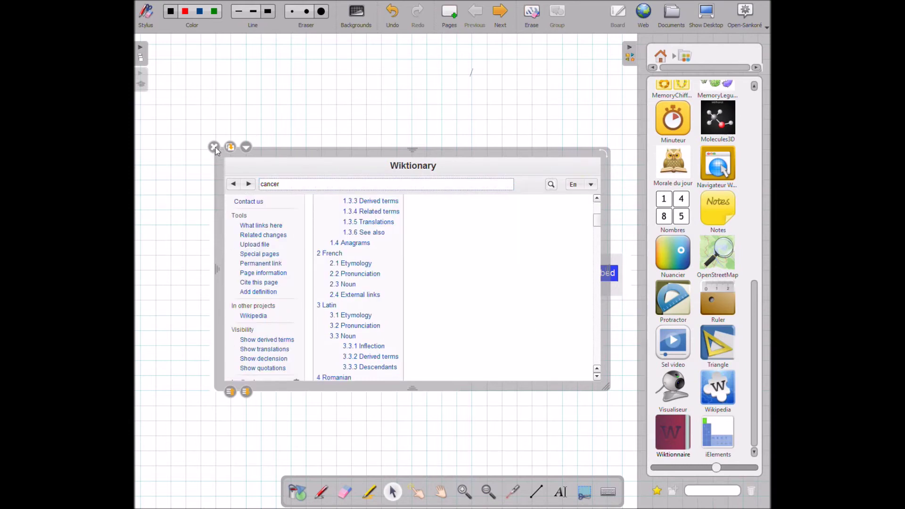
click(214, 147)
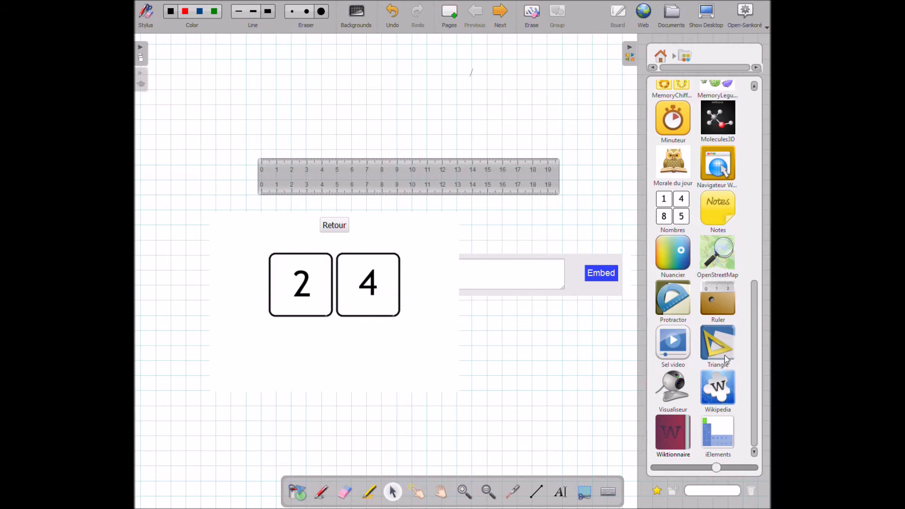
Place a set square on the board and remove the dice widget and the ruler.
drag(717, 339, 492, 349)
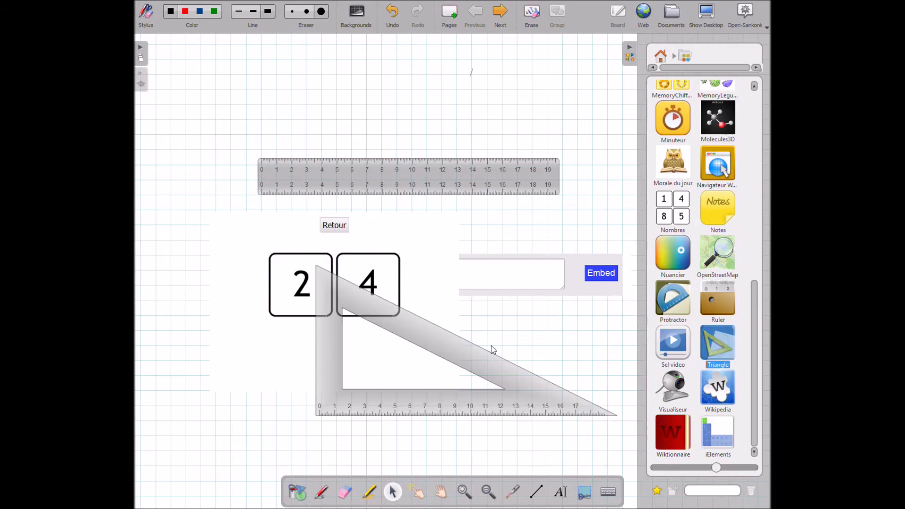
click(377, 248)
click(321, 247)
click(197, 204)
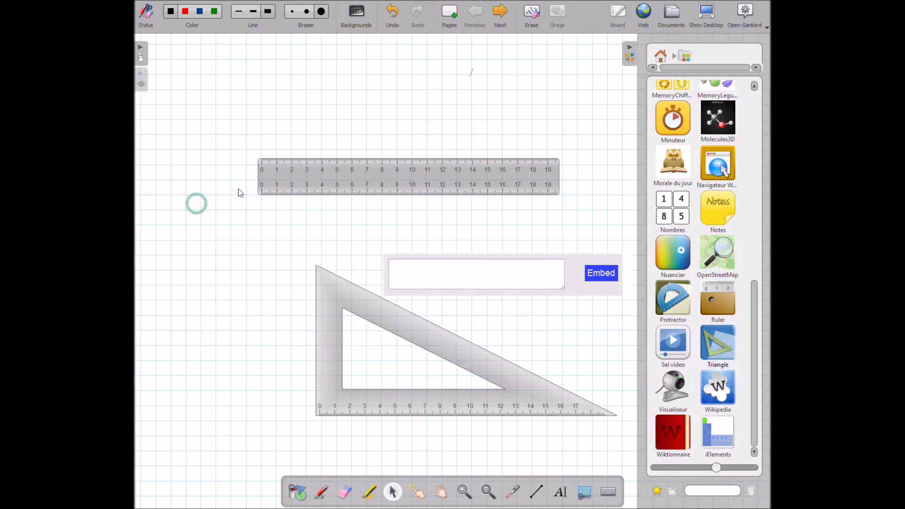
click(271, 183)
click(268, 178)
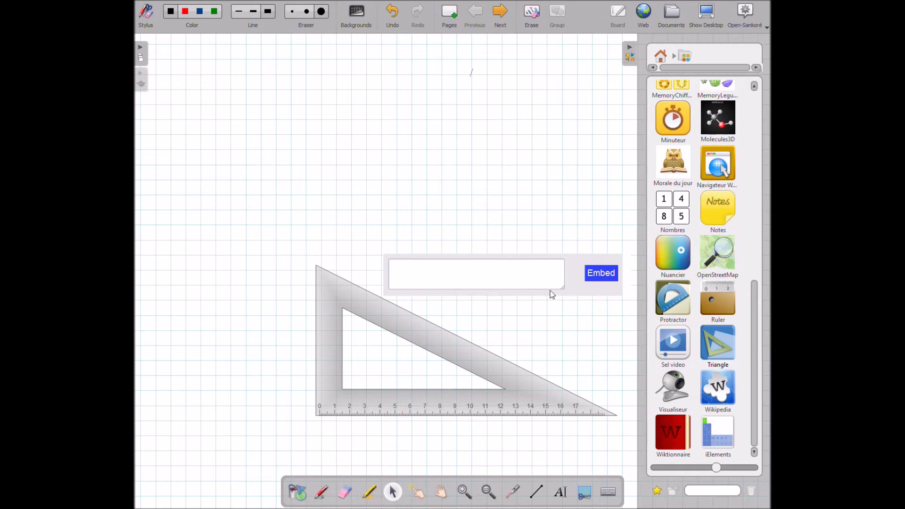
Remove the Embed widget from the board.
click(526, 269)
click(481, 271)
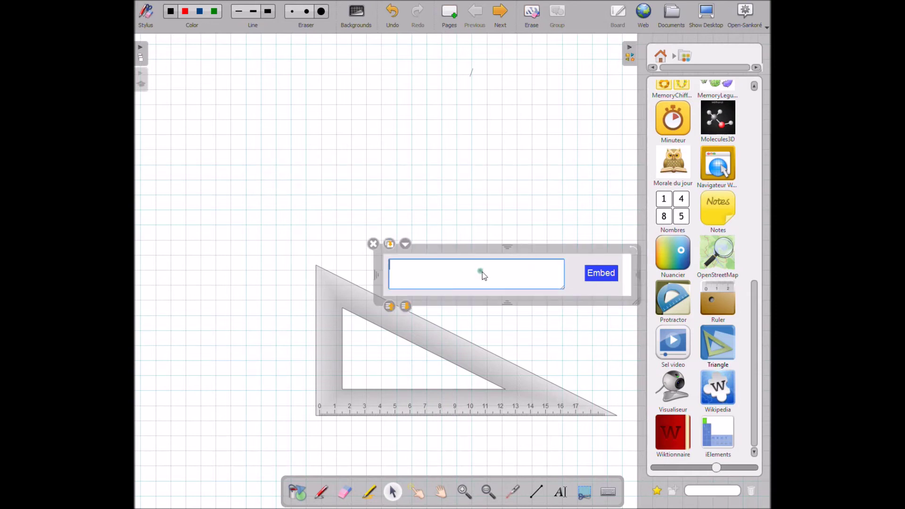
click(395, 230)
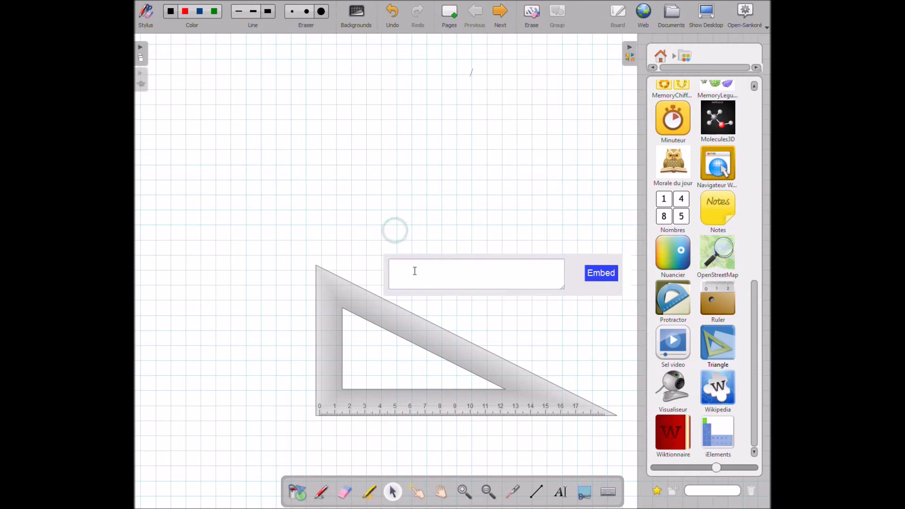
click(415, 271)
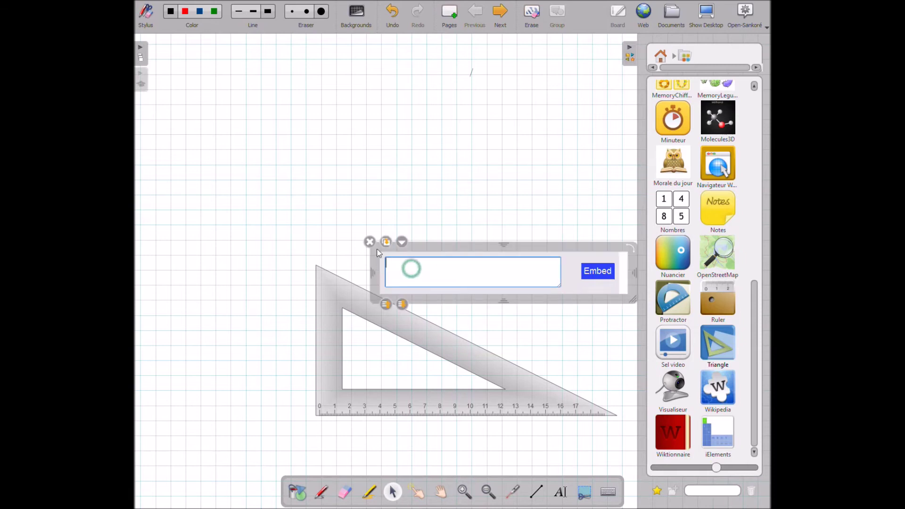
click(370, 242)
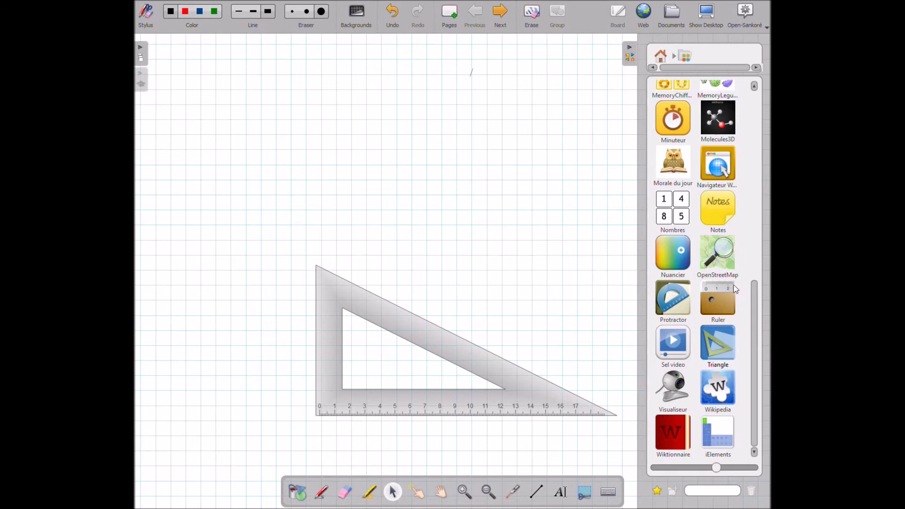
Try an OpenStreetMap world map on the board, open the library's Web search folder, then close the map.
drag(715, 253, 363, 215)
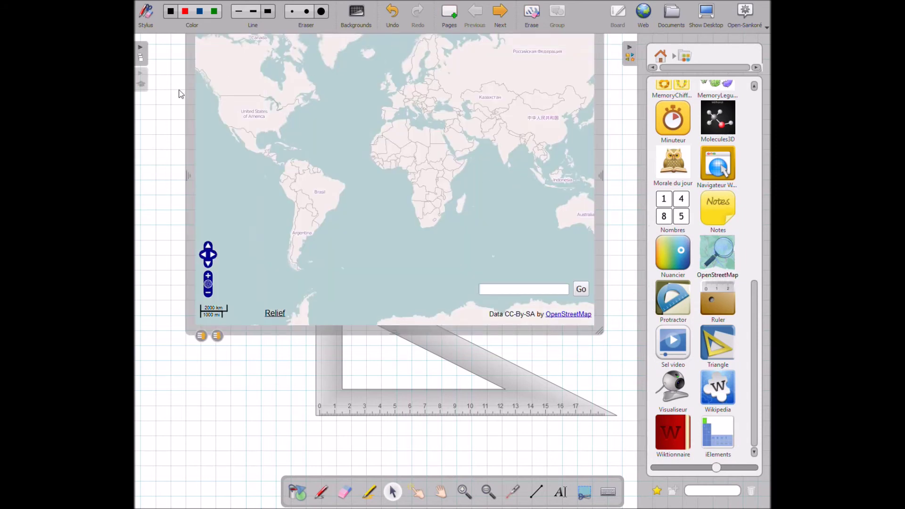
drag(191, 116, 189, 248)
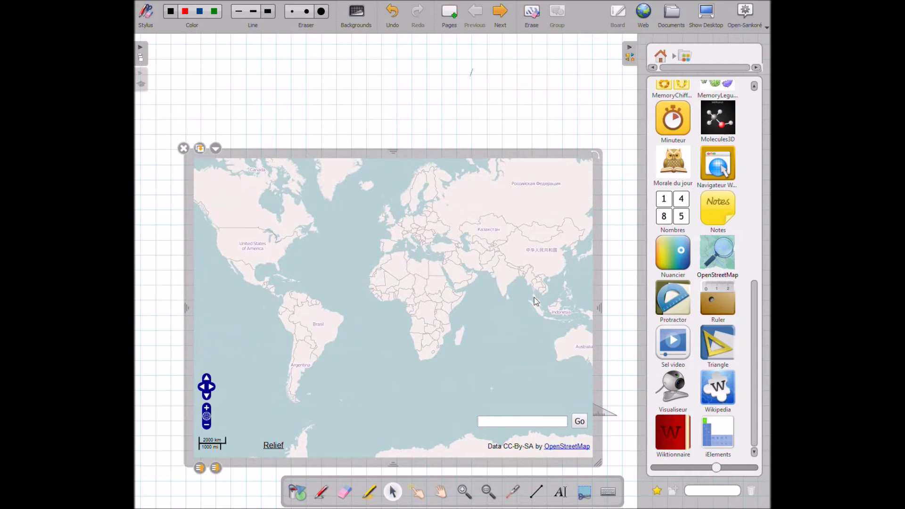
click(751, 395)
scroll(754, 361, up, 10)
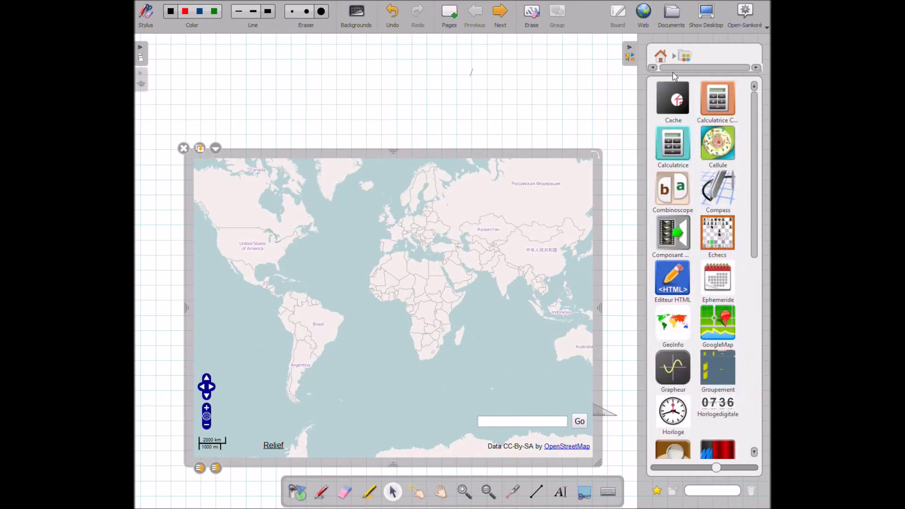
click(661, 55)
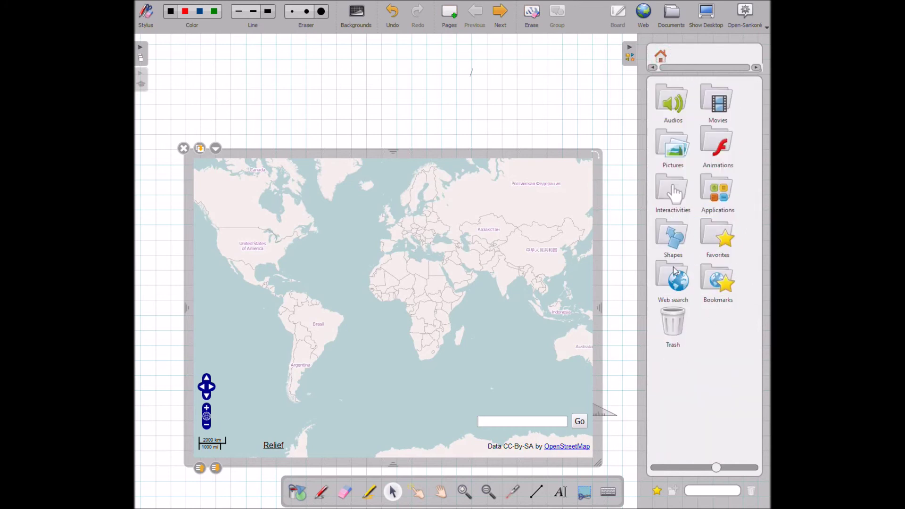
click(684, 285)
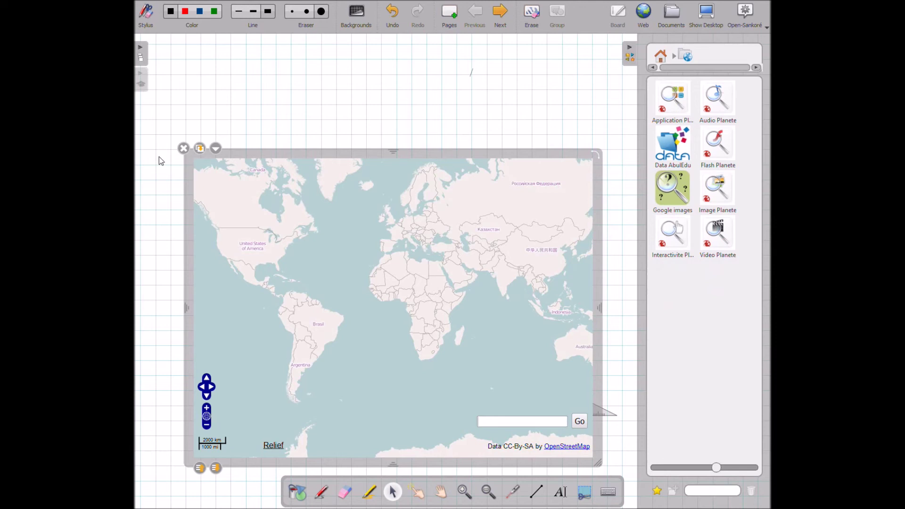
click(183, 148)
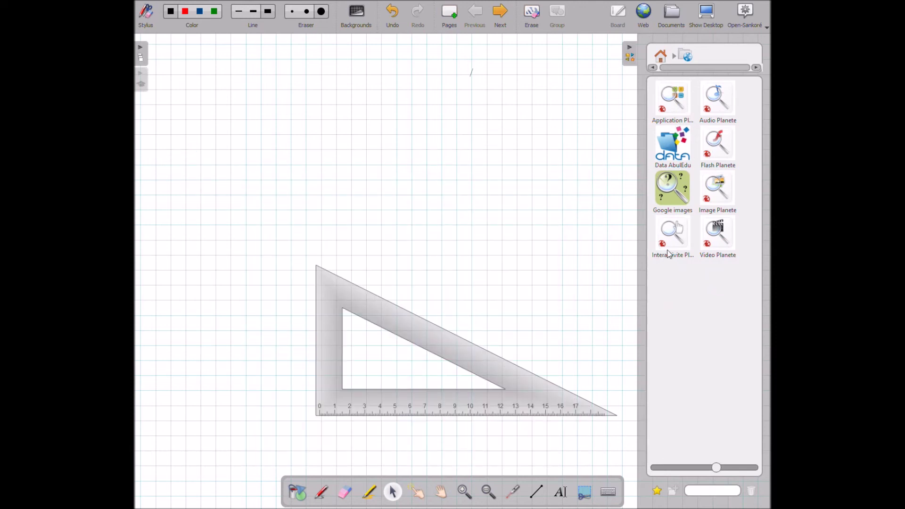
Search Google images for 'open sankare'.
click(677, 188)
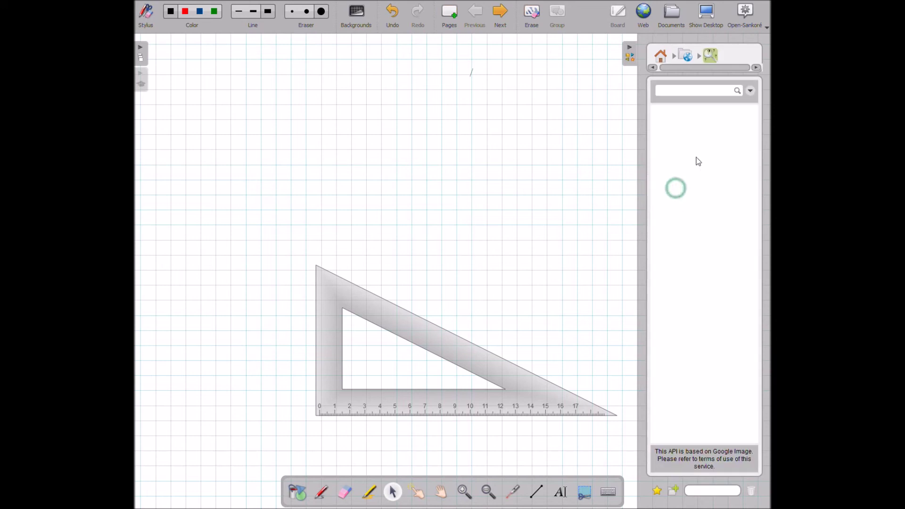
click(684, 92)
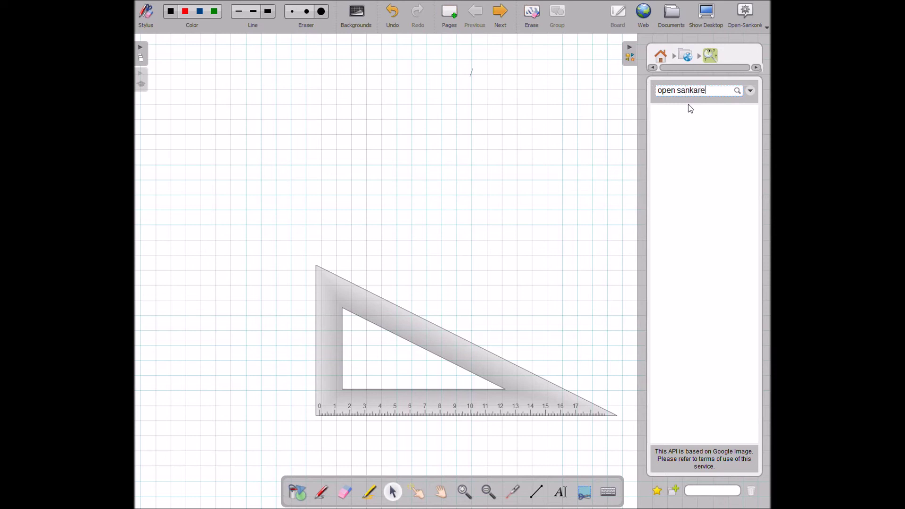
key(Return)
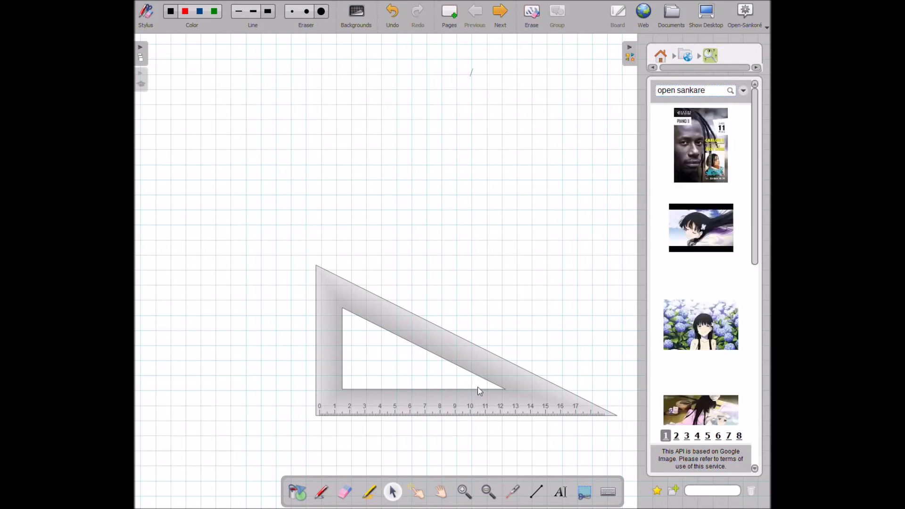
drag(753, 253, 725, 419)
scroll(725, 377, up, 5)
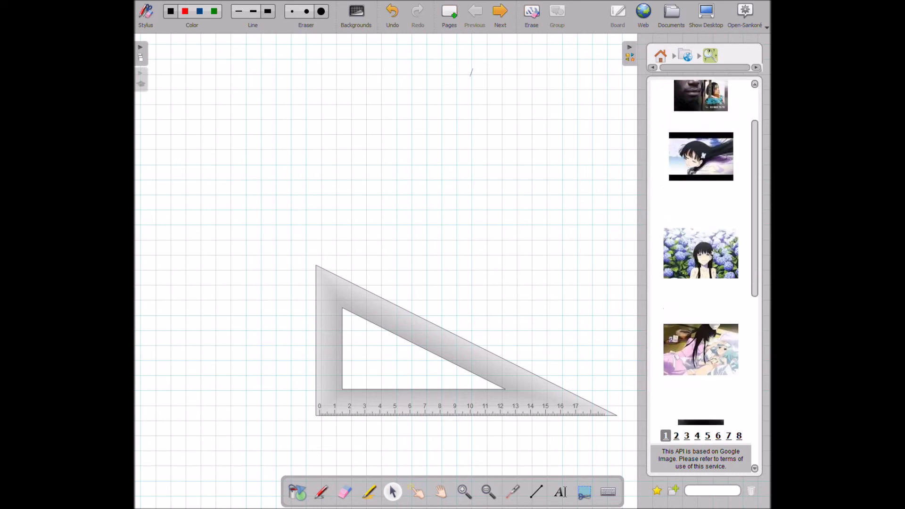
scroll(729, 331, down, 3)
Place the black-and-white portrait photo on the board, then delete it again.
drag(708, 282, 574, 174)
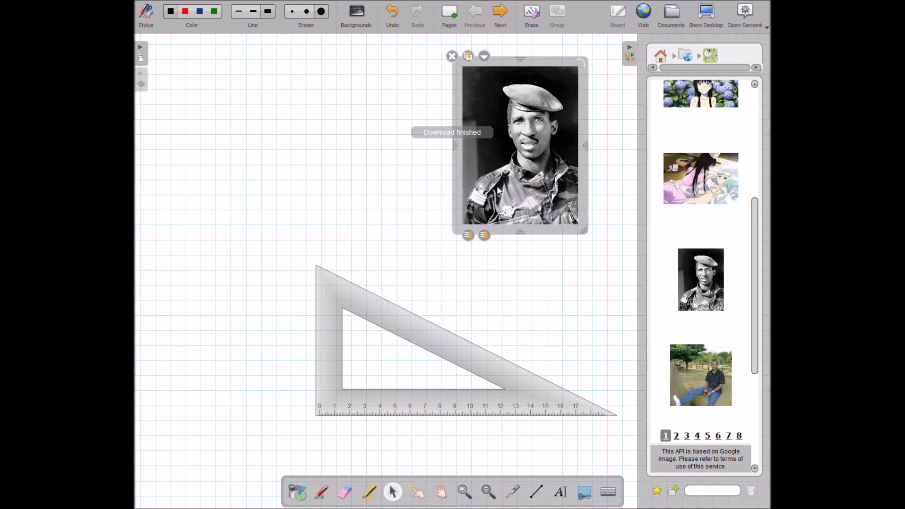
click(446, 56)
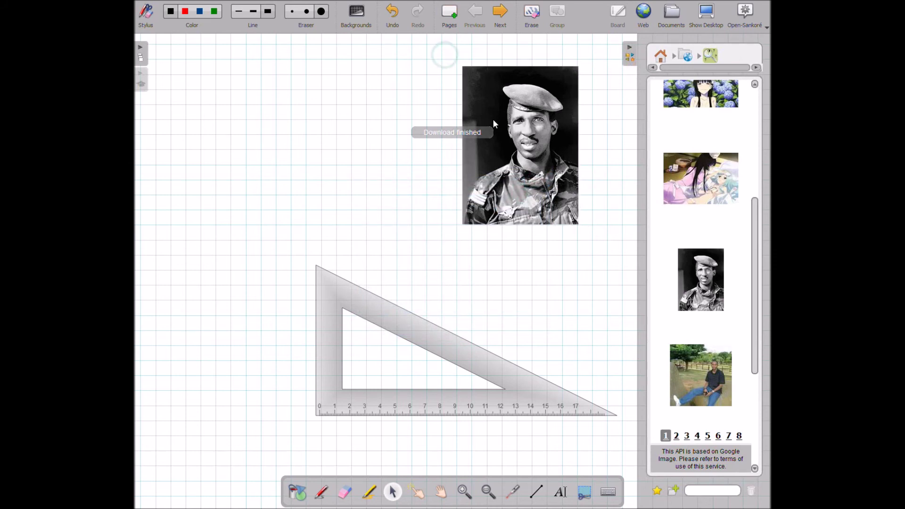
click(494, 123)
click(459, 59)
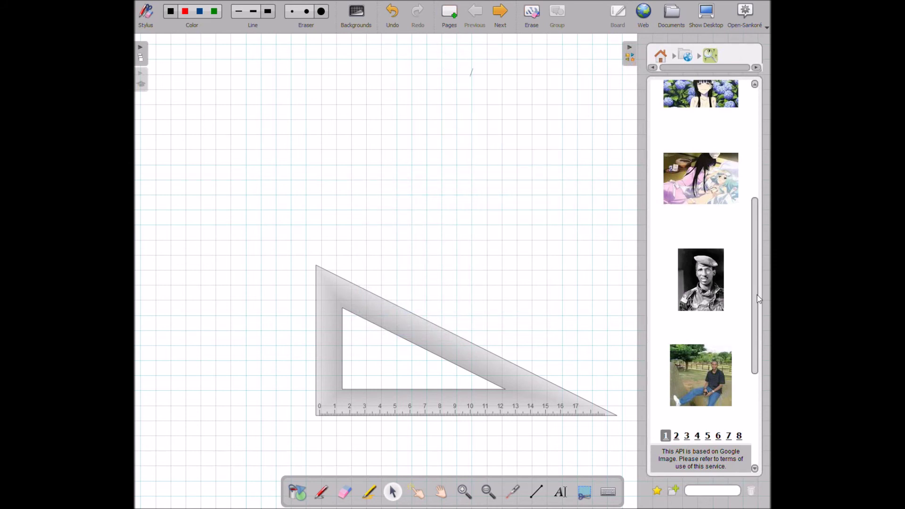
drag(756, 296, 756, 188)
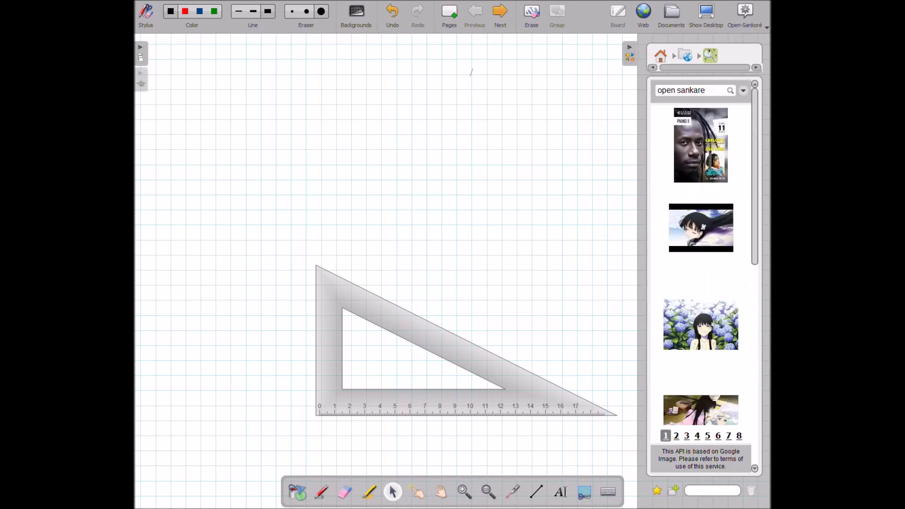
Search Google images for 'open sankore' and drop results until the widgets screenshot sits above the set square.
click(696, 90)
key(Return)
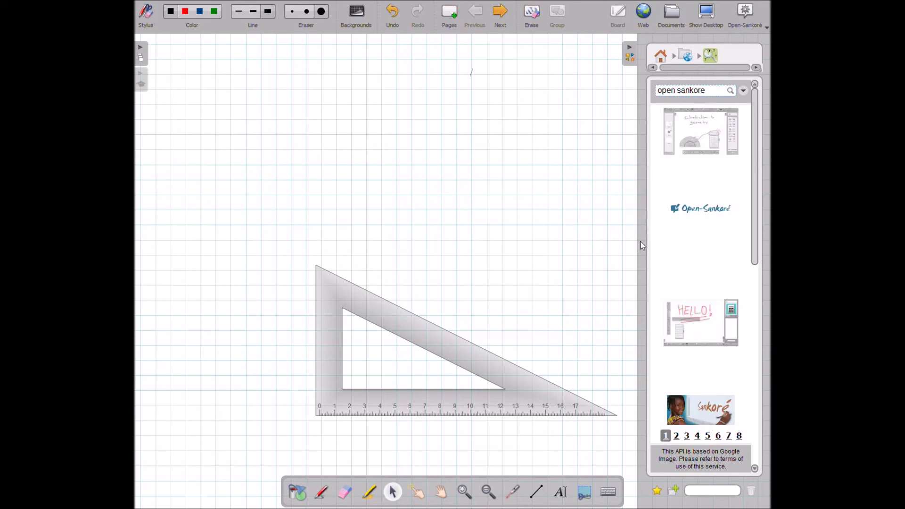
drag(702, 160, 464, 236)
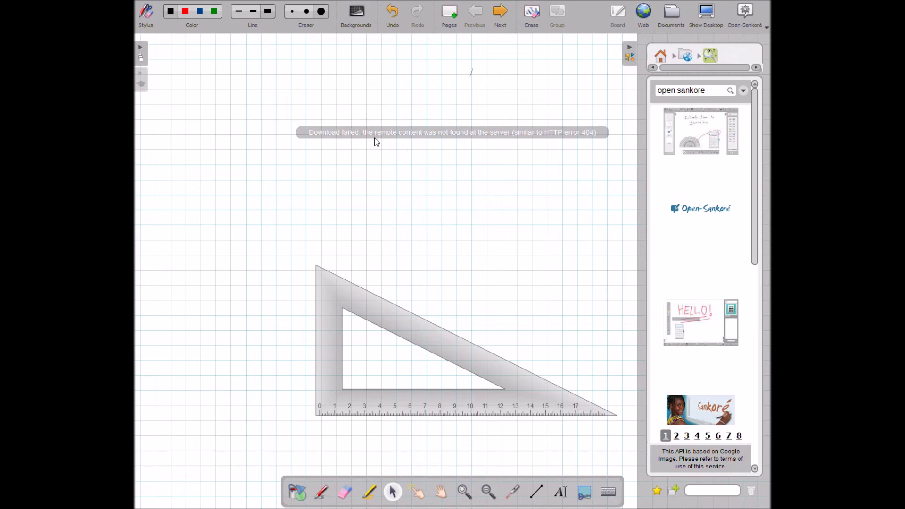
click(498, 170)
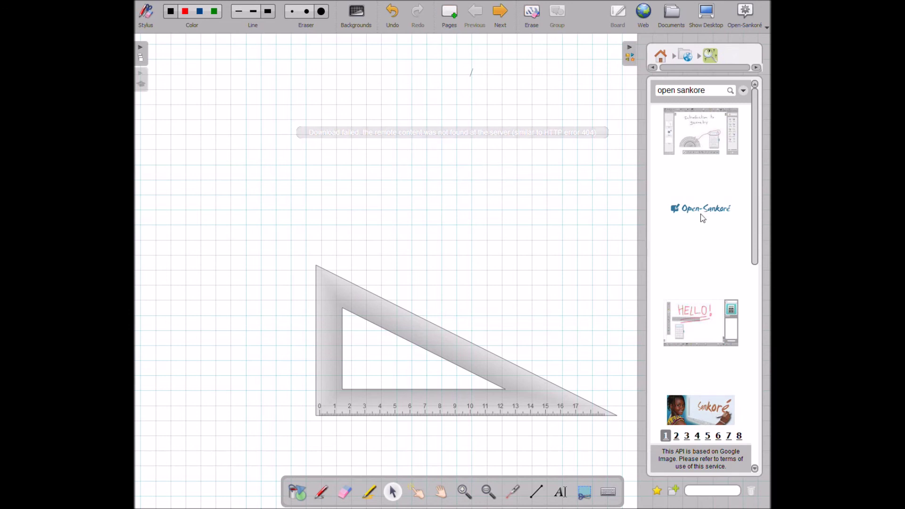
scroll(755, 245, down, 3)
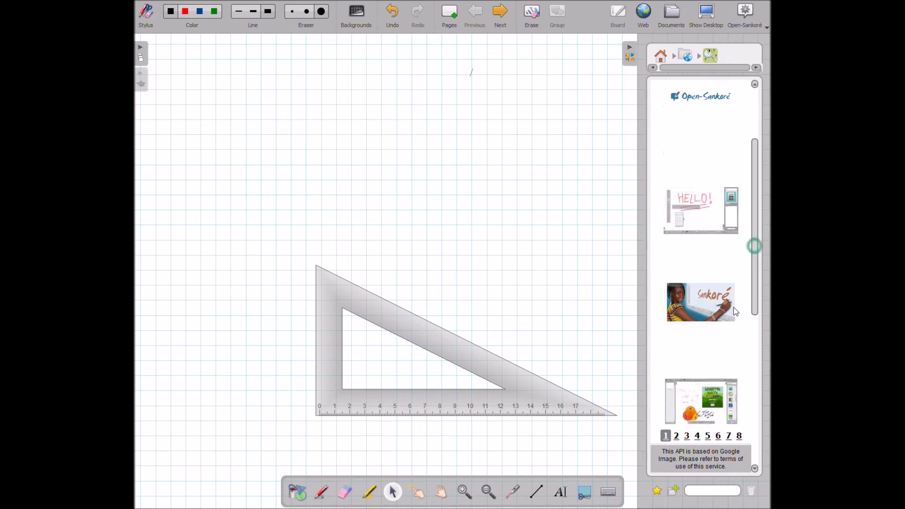
drag(705, 271, 361, 137)
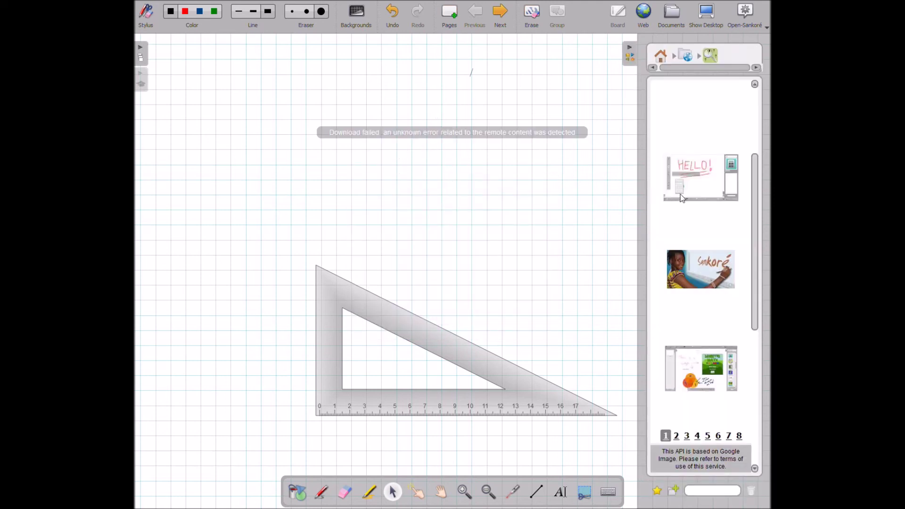
drag(680, 363, 475, 169)
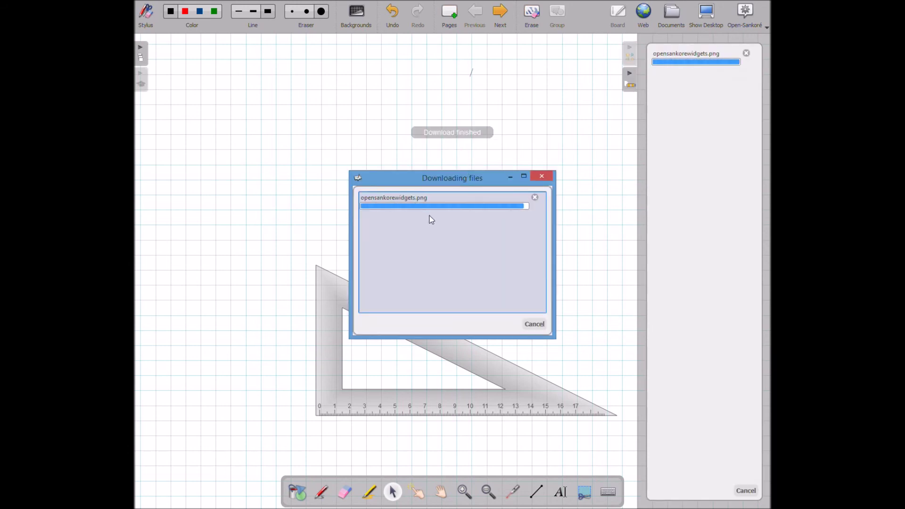
click(385, 317)
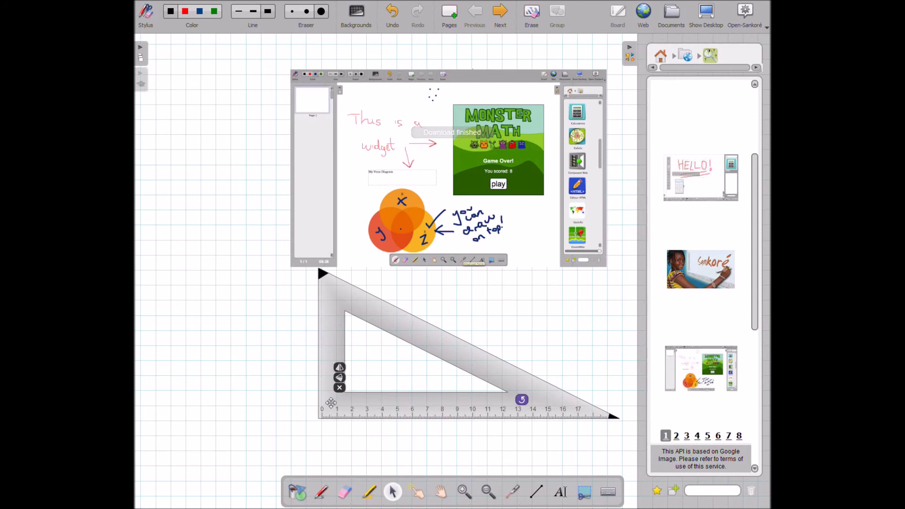
Remove the set square, then move and resize the widget screenshot to about 60%.
click(337, 384)
drag(333, 202, 291, 290)
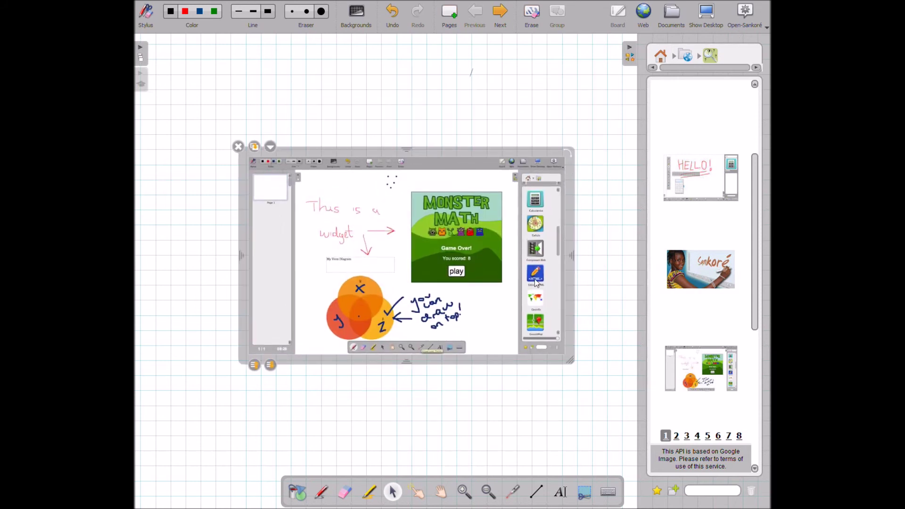
drag(569, 362, 622, 426)
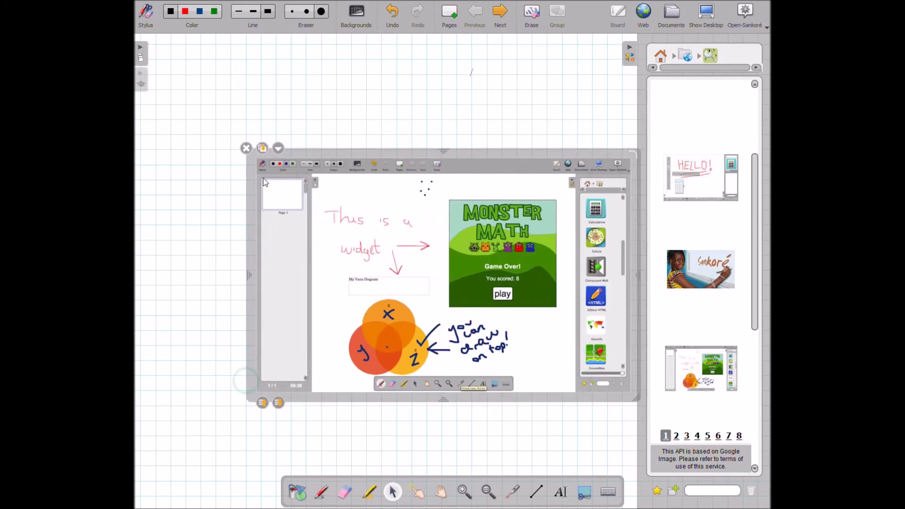
drag(493, 152, 443, 147)
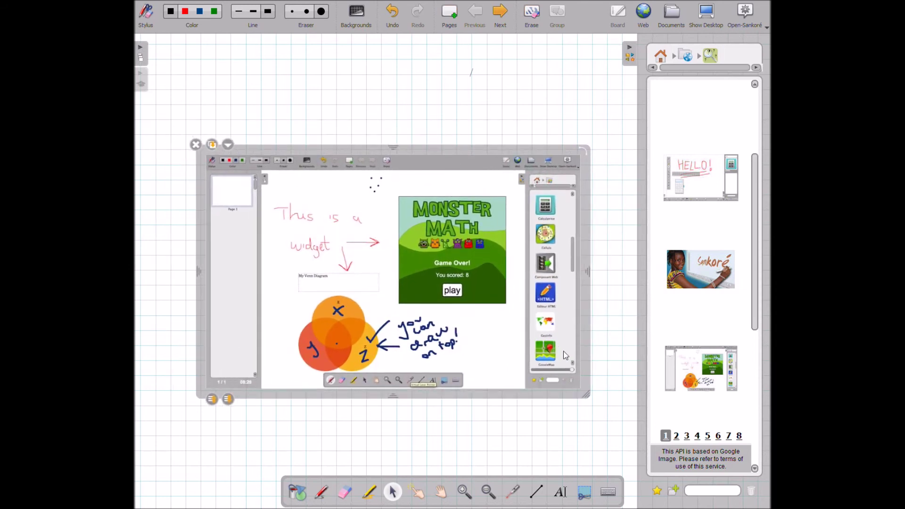
drag(585, 394, 604, 388)
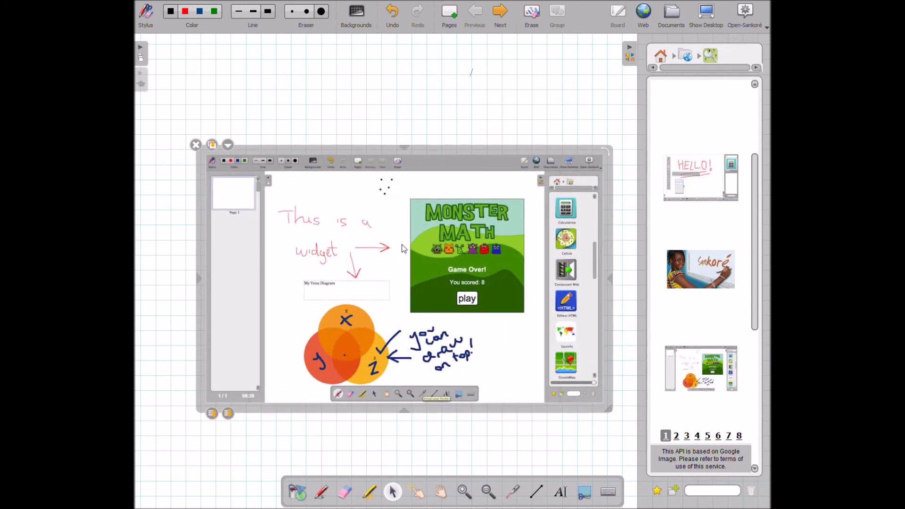
Delete the widget screenshot and return the library to its home folders.
click(196, 145)
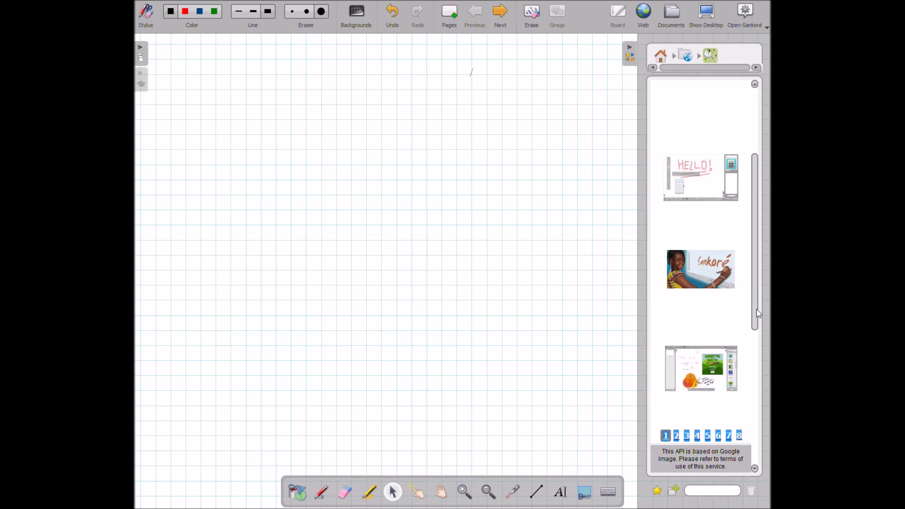
drag(757, 309, 734, 443)
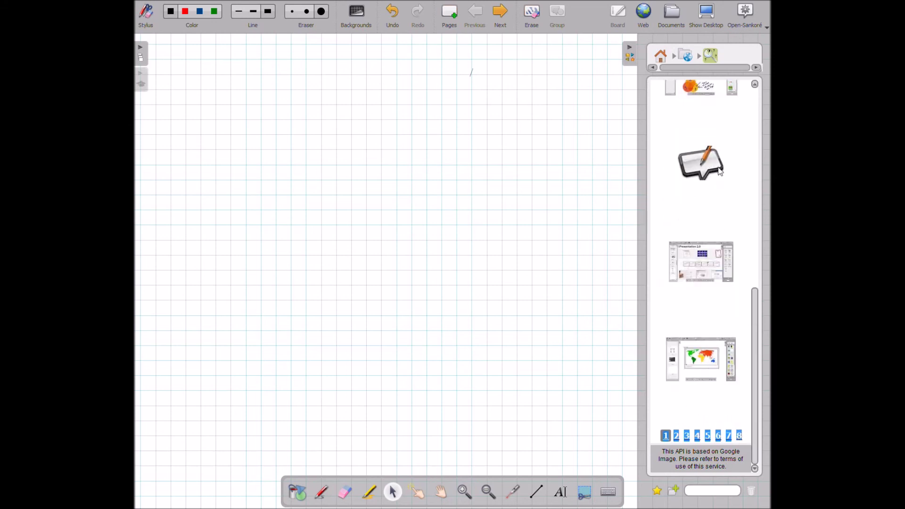
click(661, 56)
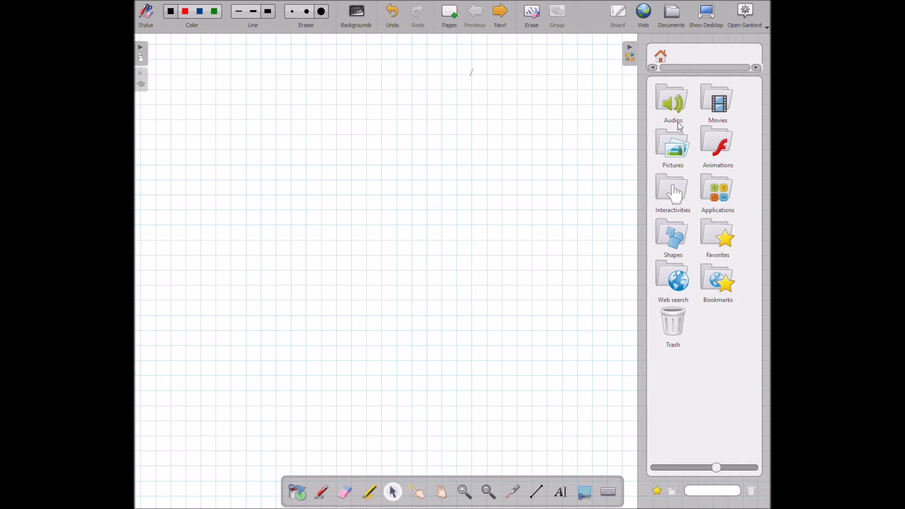
click(707, 16)
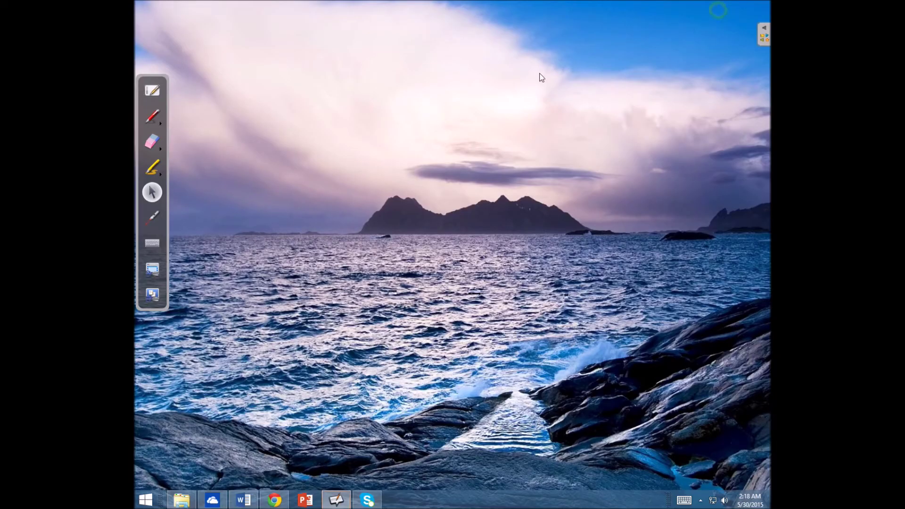
click(158, 92)
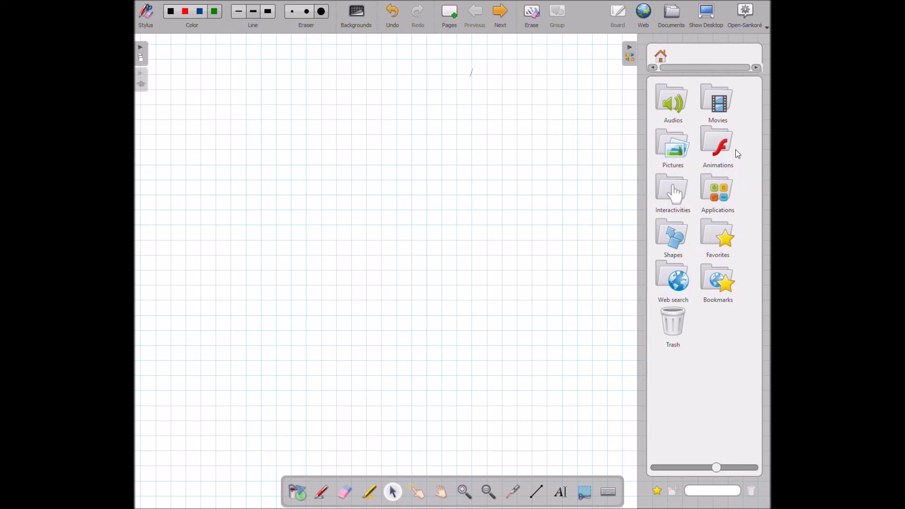
Place the France satellite image from Pictures > Cartes > France, moved down and enlarged.
click(672, 150)
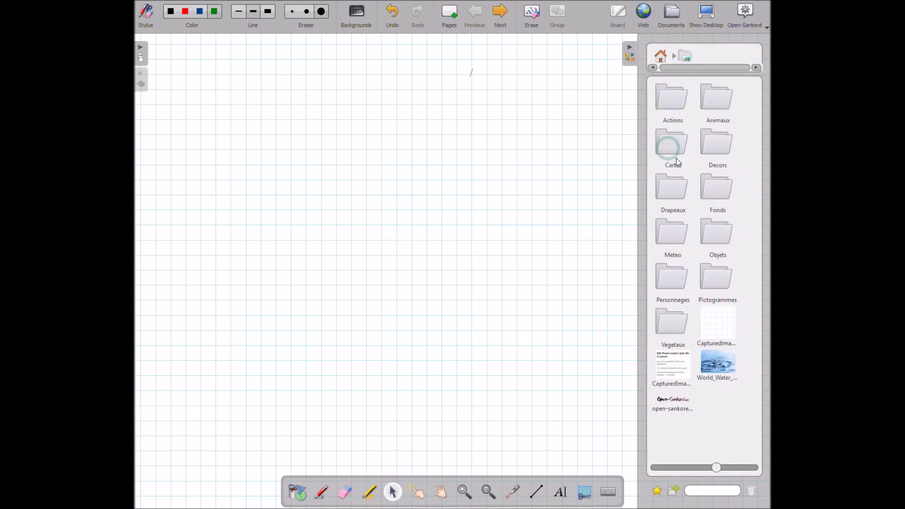
click(668, 146)
click(672, 139)
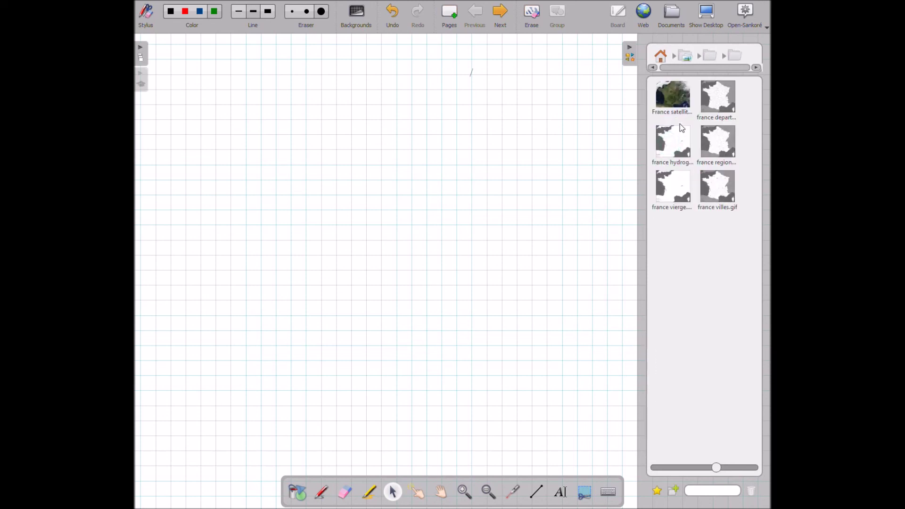
drag(679, 98, 448, 127)
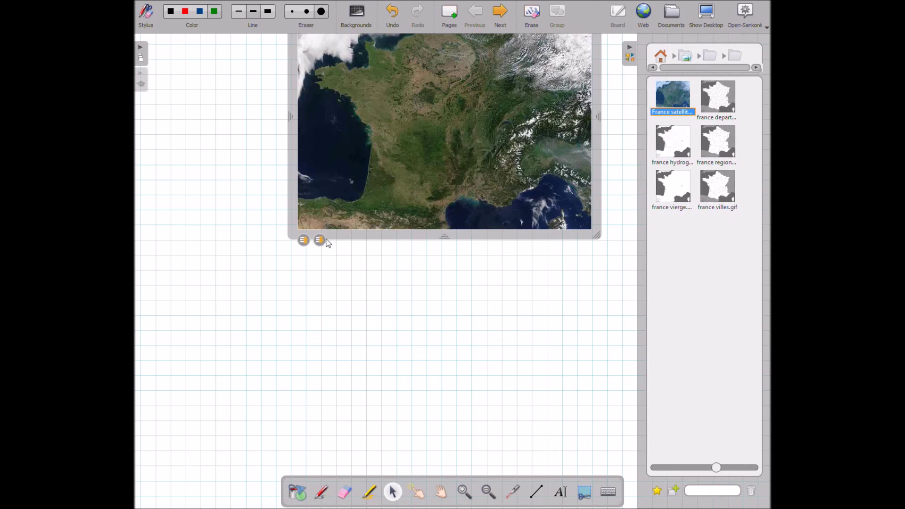
click(297, 65)
drag(293, 80, 269, 229)
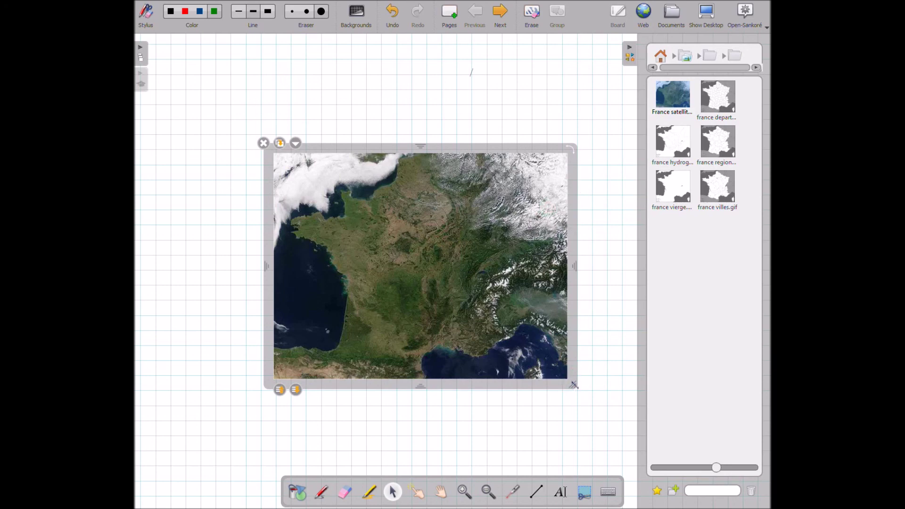
drag(574, 385, 631, 430)
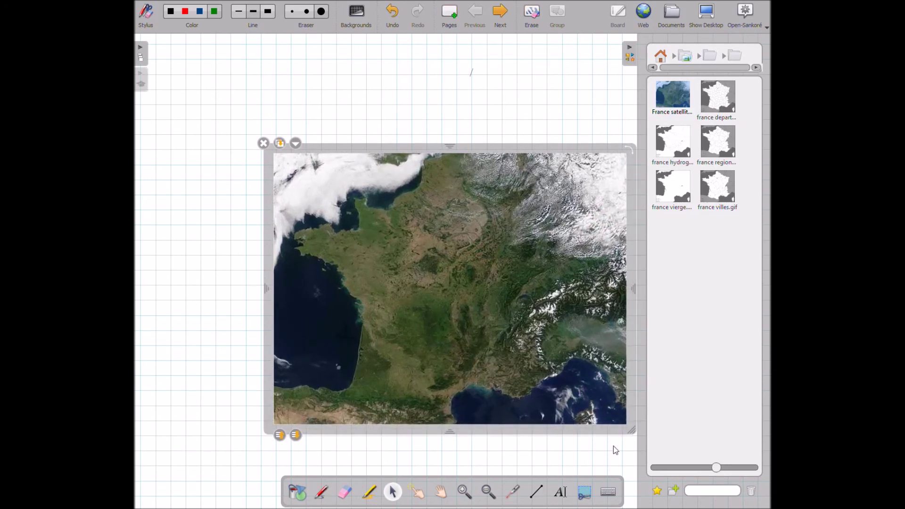
click(465, 491)
Zoom in on central France up to 9.0x, then show details of the dessin_1 picture.
click(395, 273)
click(386, 278)
click(386, 279)
click(385, 282)
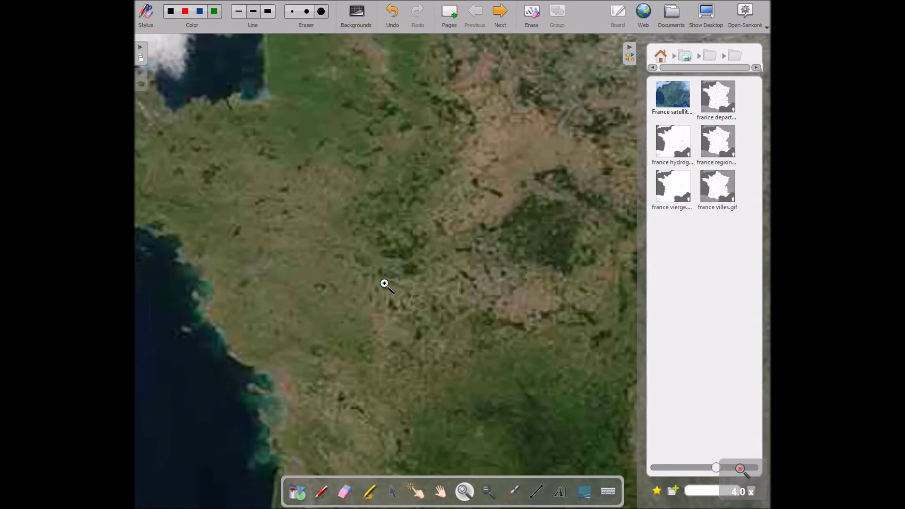
click(418, 295)
click(418, 295)
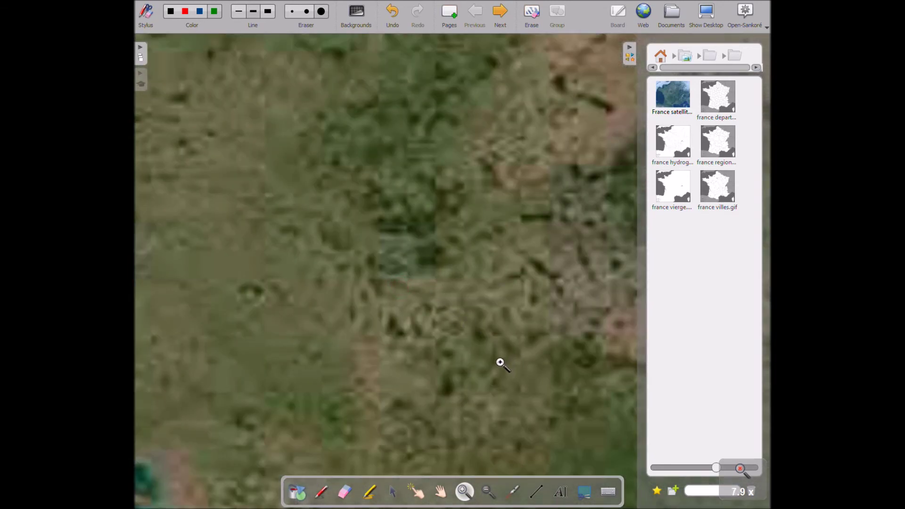
click(471, 285)
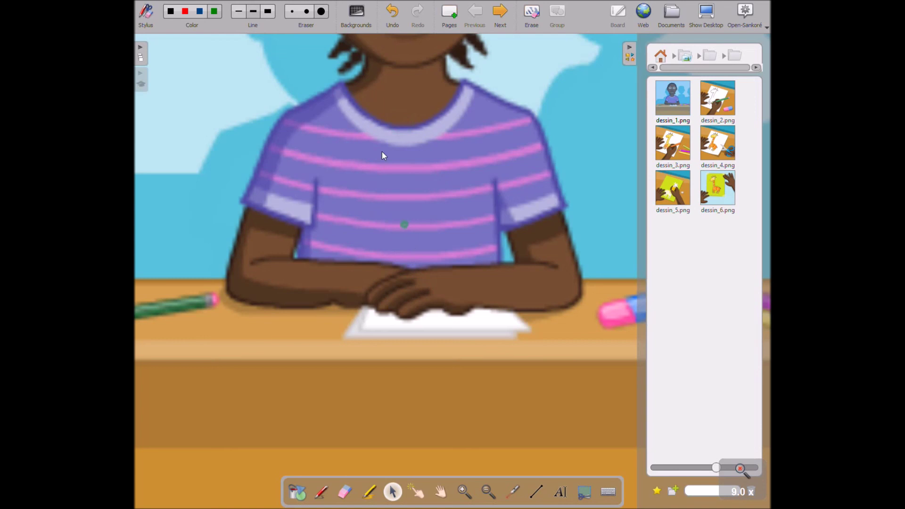
click(678, 106)
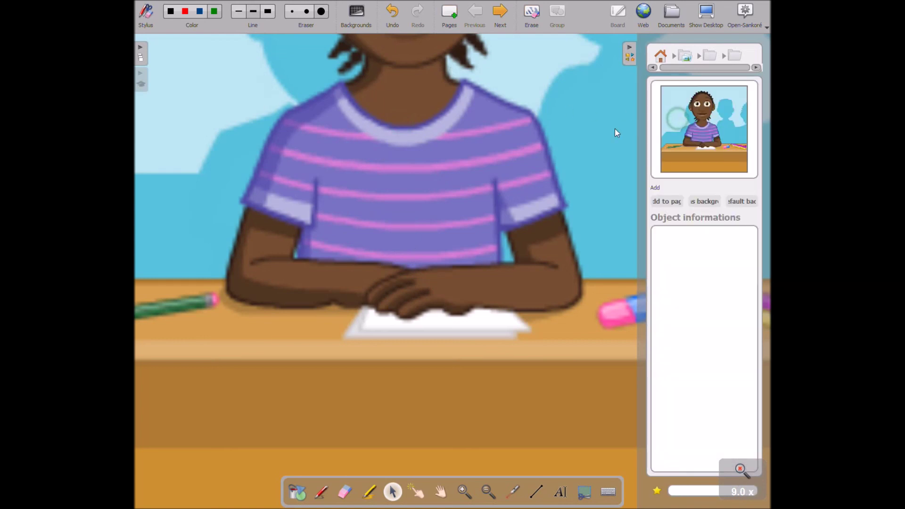